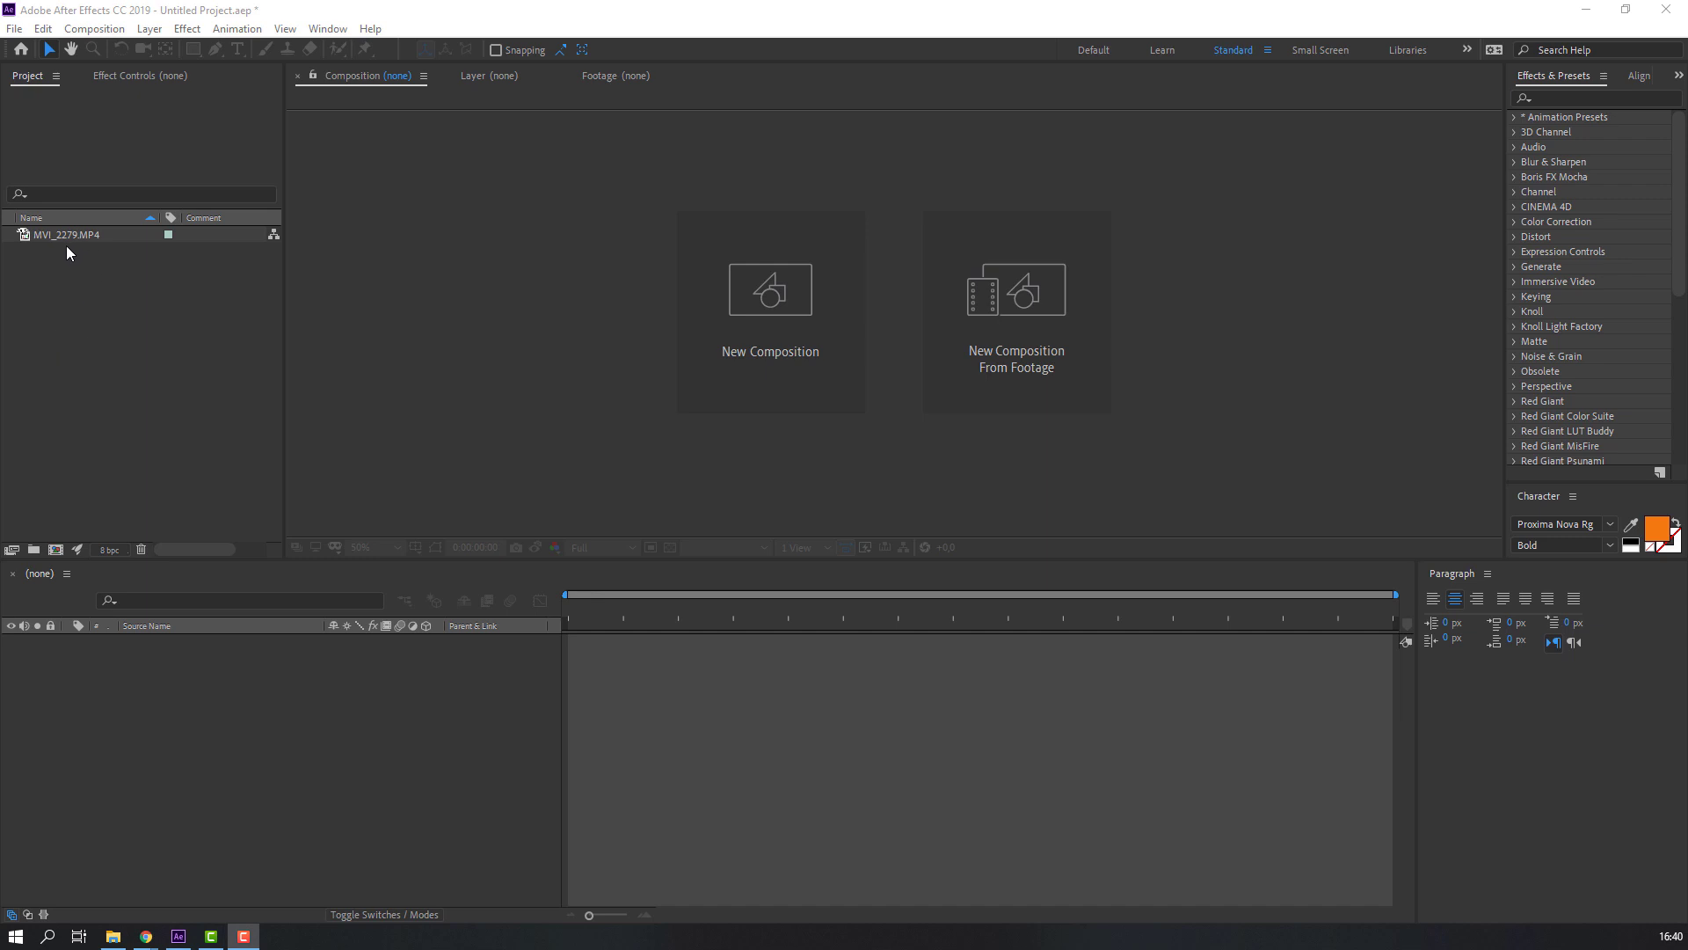
Step: Create a composition from the MVI_2279.MP4 footage
{"action": "left_click", "coordinate": [63, 239]}
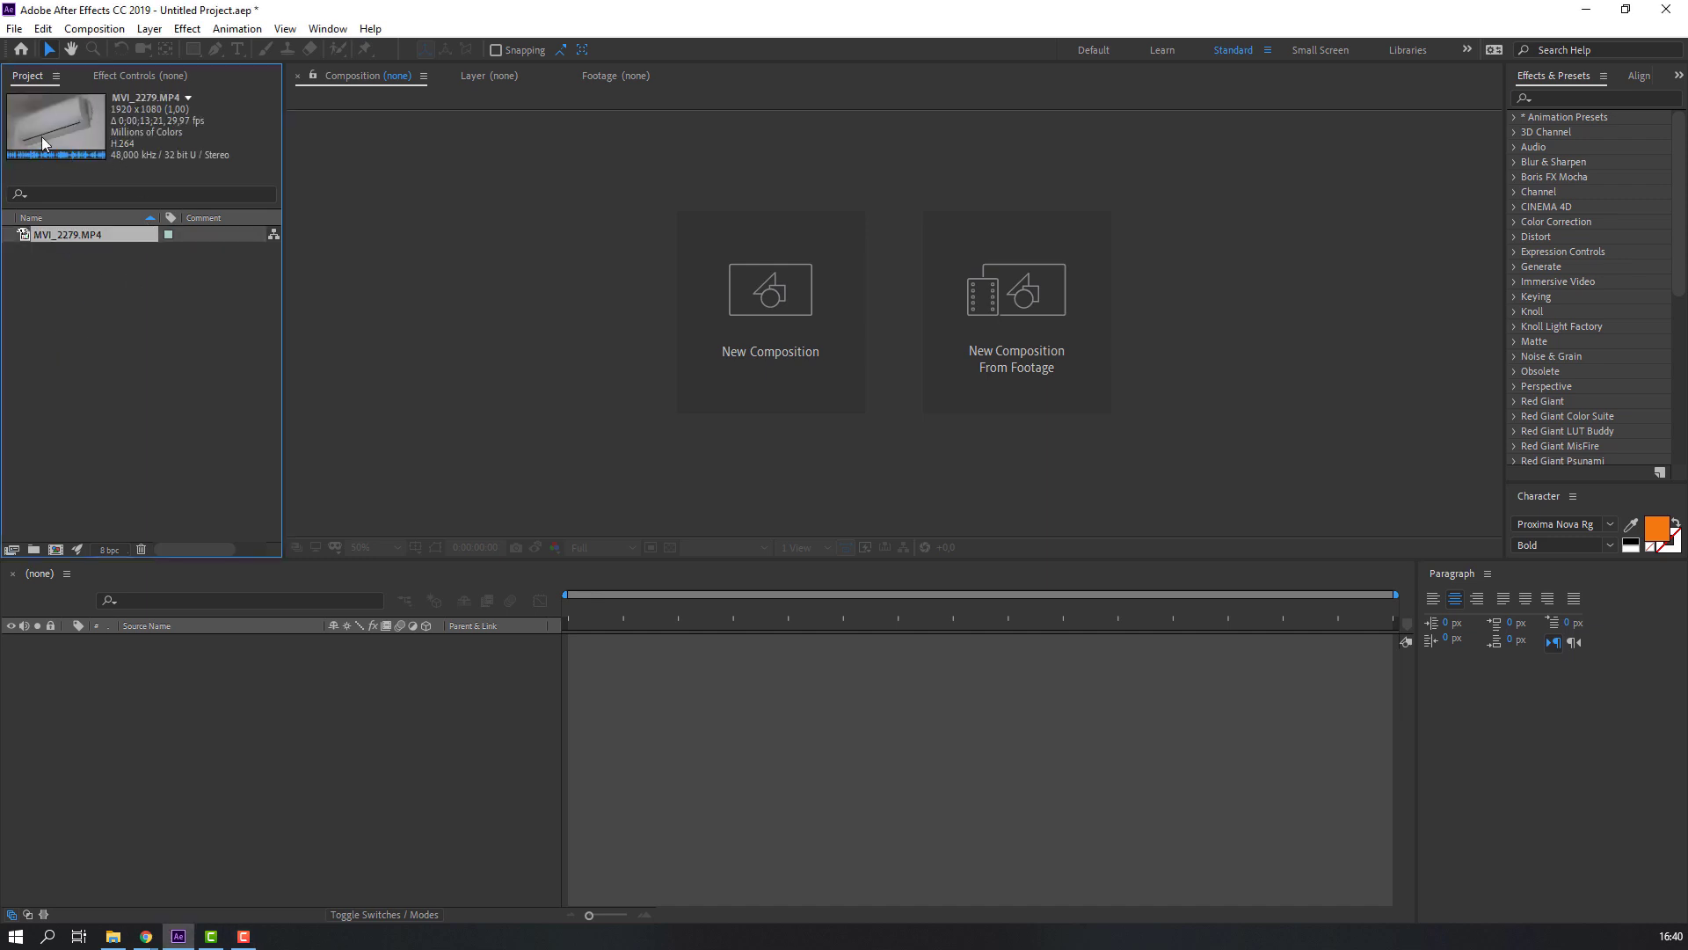
{"action": "left_click", "coordinate": [56, 253]}
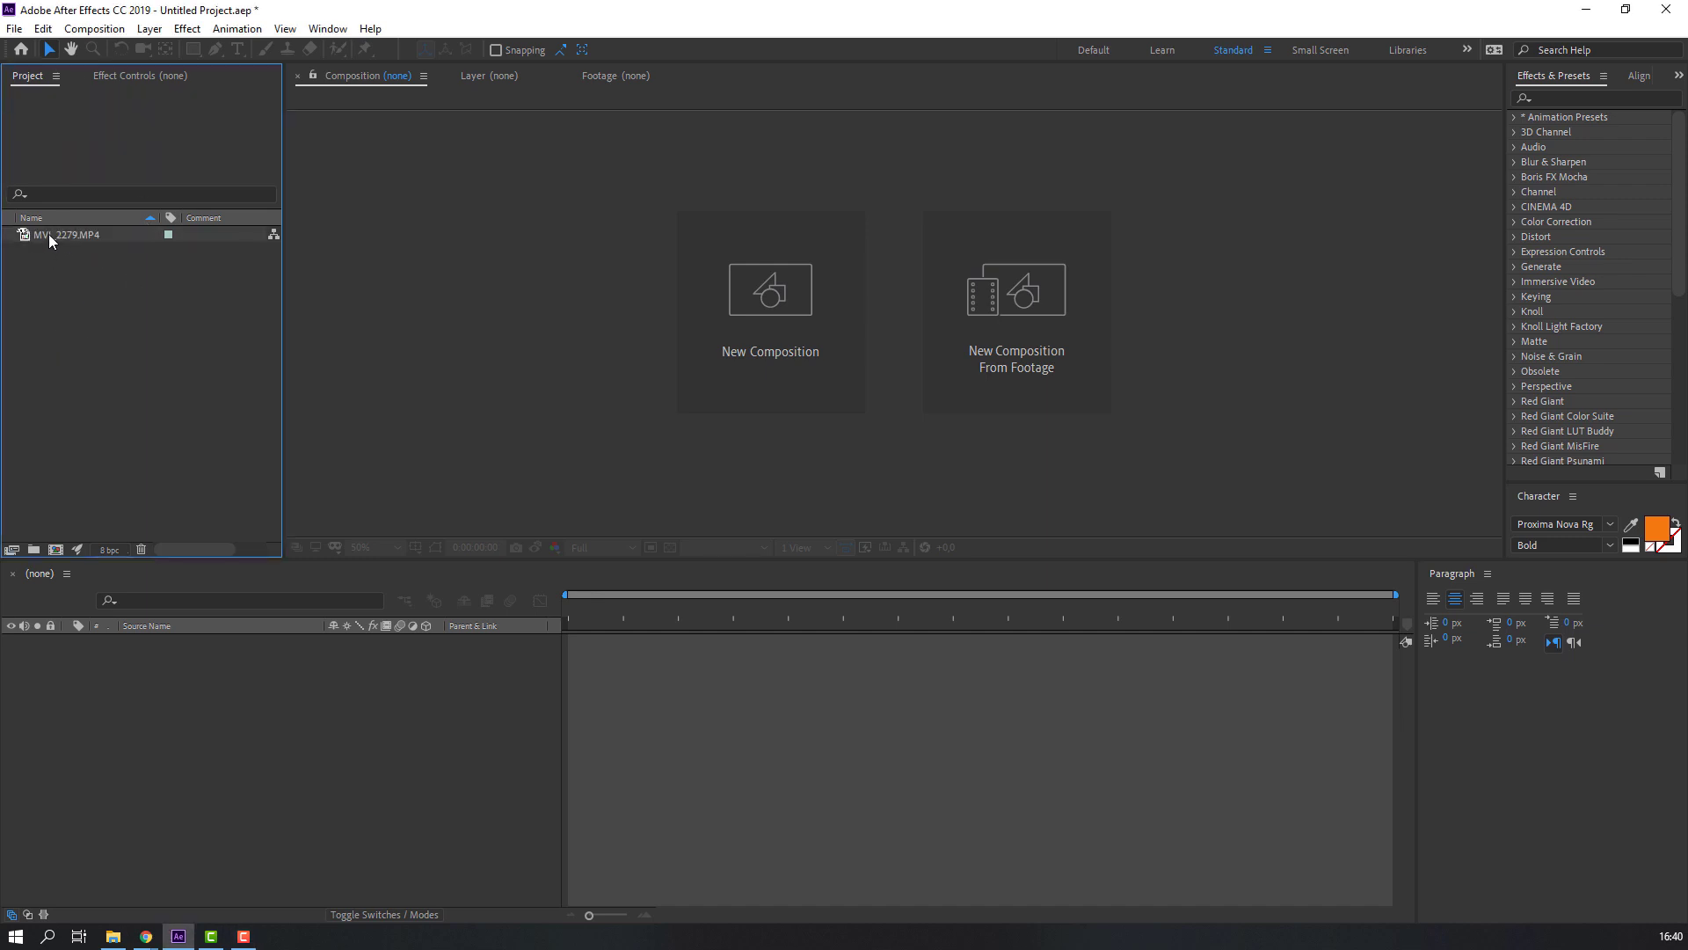
{"action": "left_click_drag", "start_coordinate": [48, 233], "coordinate": [57, 551]}
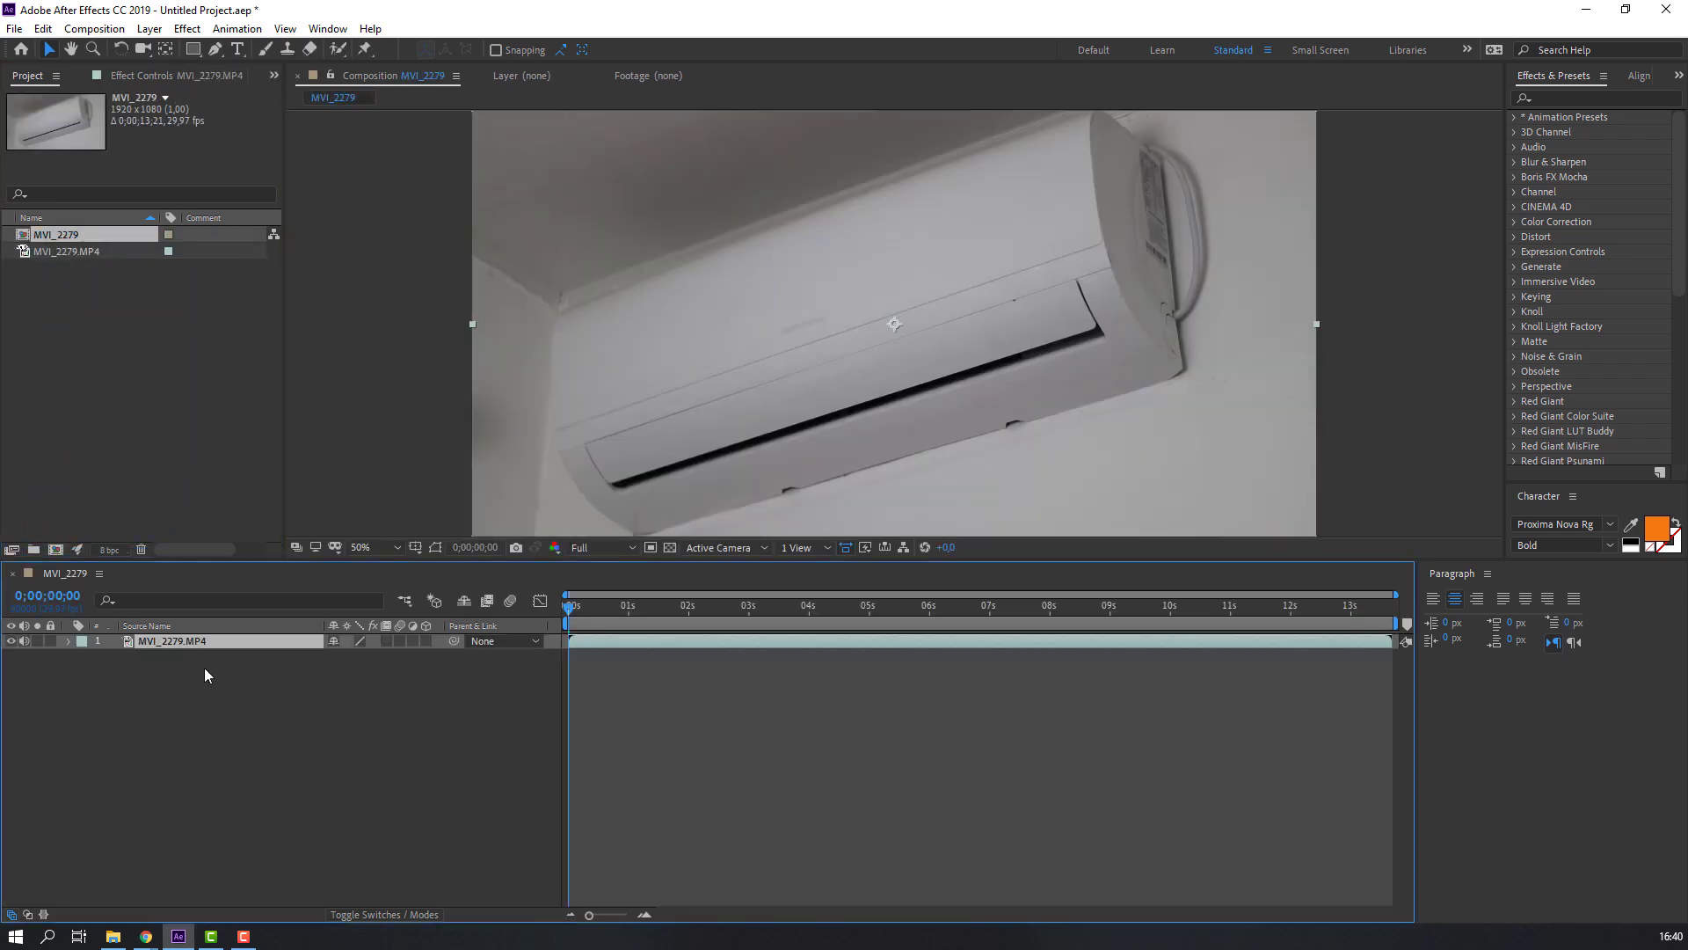
{"action": "left_click", "coordinate": [646, 730]}
Step: Split the footage layer at 0;00;02;21 and delete the part before the cut
{"action": "left_click", "coordinate": [579, 607]}
{"action": "left_click_drag", "start_coordinate": [578, 607], "coordinate": [909, 608]}
{"action": "scroll", "coordinate": [795, 350], "scroll_direction": "up", "scroll_amount": 2}
{"action": "scroll", "coordinate": [725, 350], "scroll_direction": "up", "scroll_amount": 1}
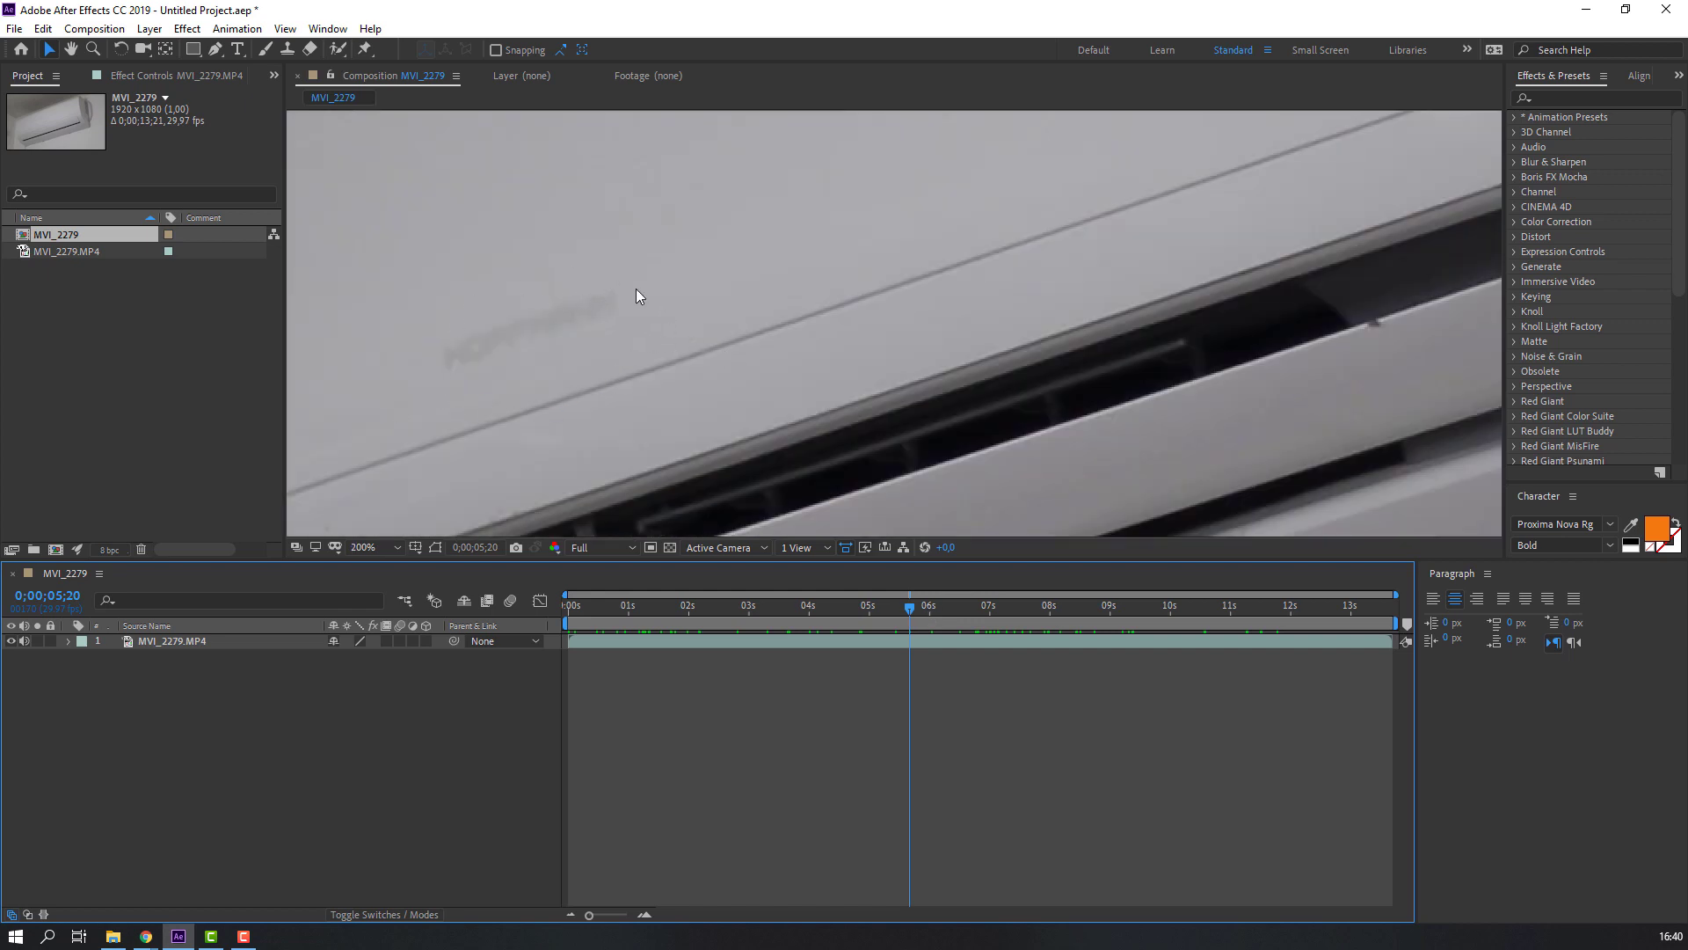
{"action": "scroll", "coordinate": [637, 296], "scroll_direction": "down", "scroll_amount": 3}
{"action": "left_click", "coordinate": [730, 605]}
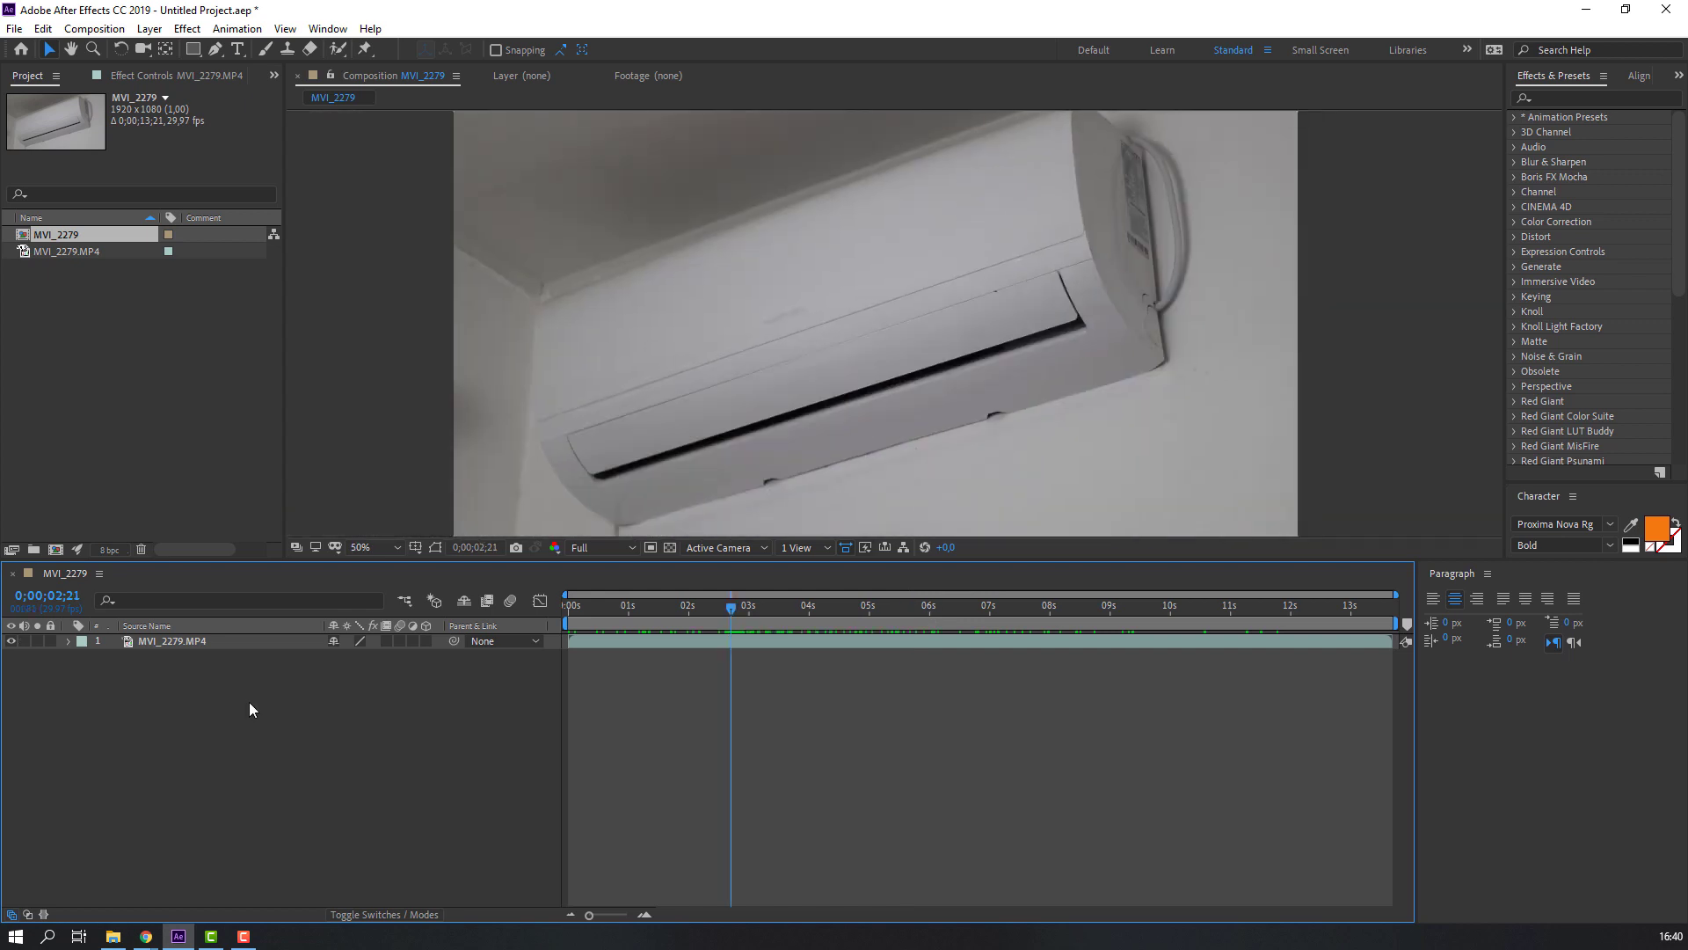
{"action": "left_click", "coordinate": [187, 641]}
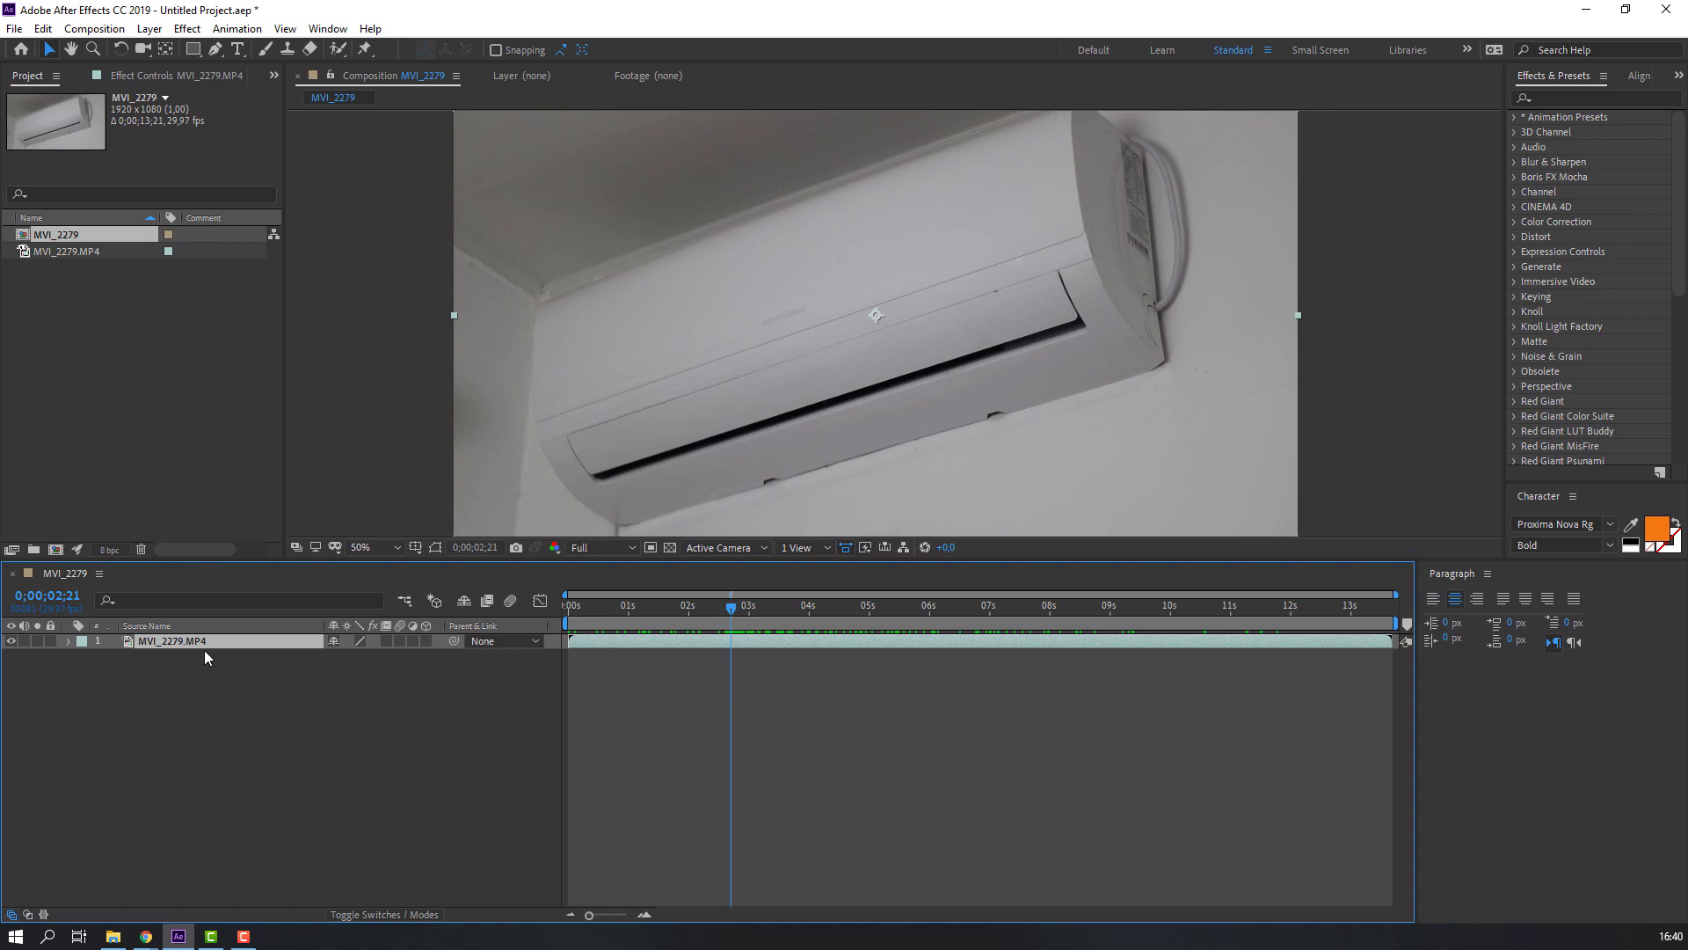
{"action": "left_click", "coordinate": [42, 29]}
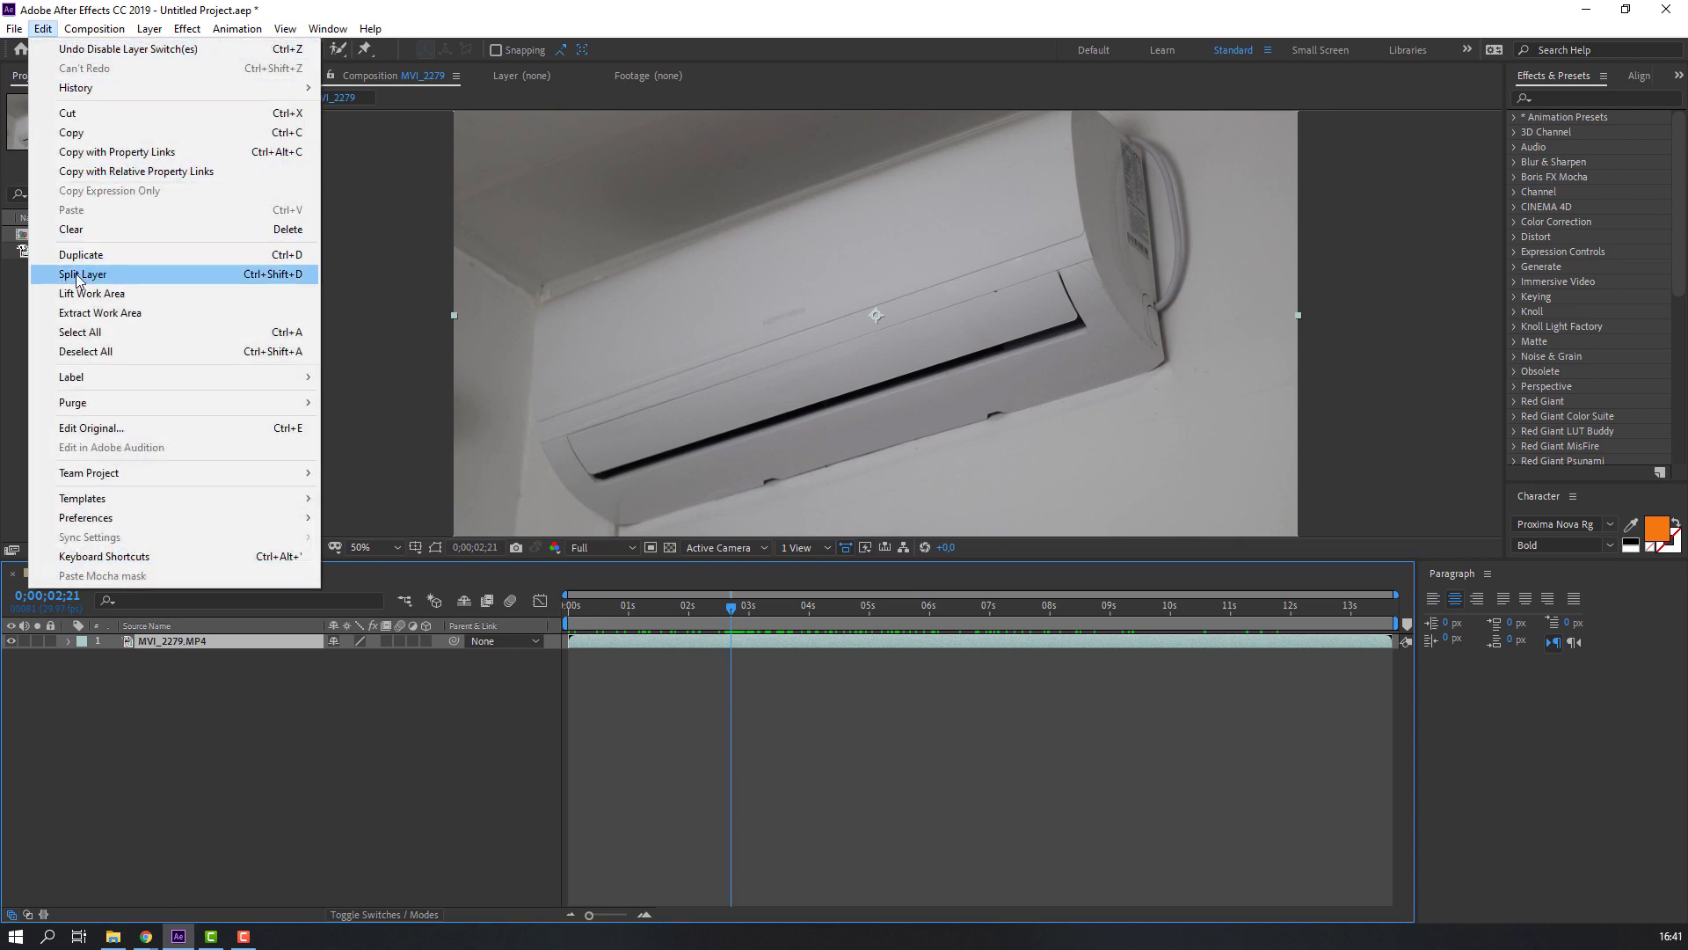
{"action": "left_click", "coordinate": [124, 273]}
{"action": "left_click", "coordinate": [425, 742]}
{"action": "left_click", "coordinate": [657, 658]}
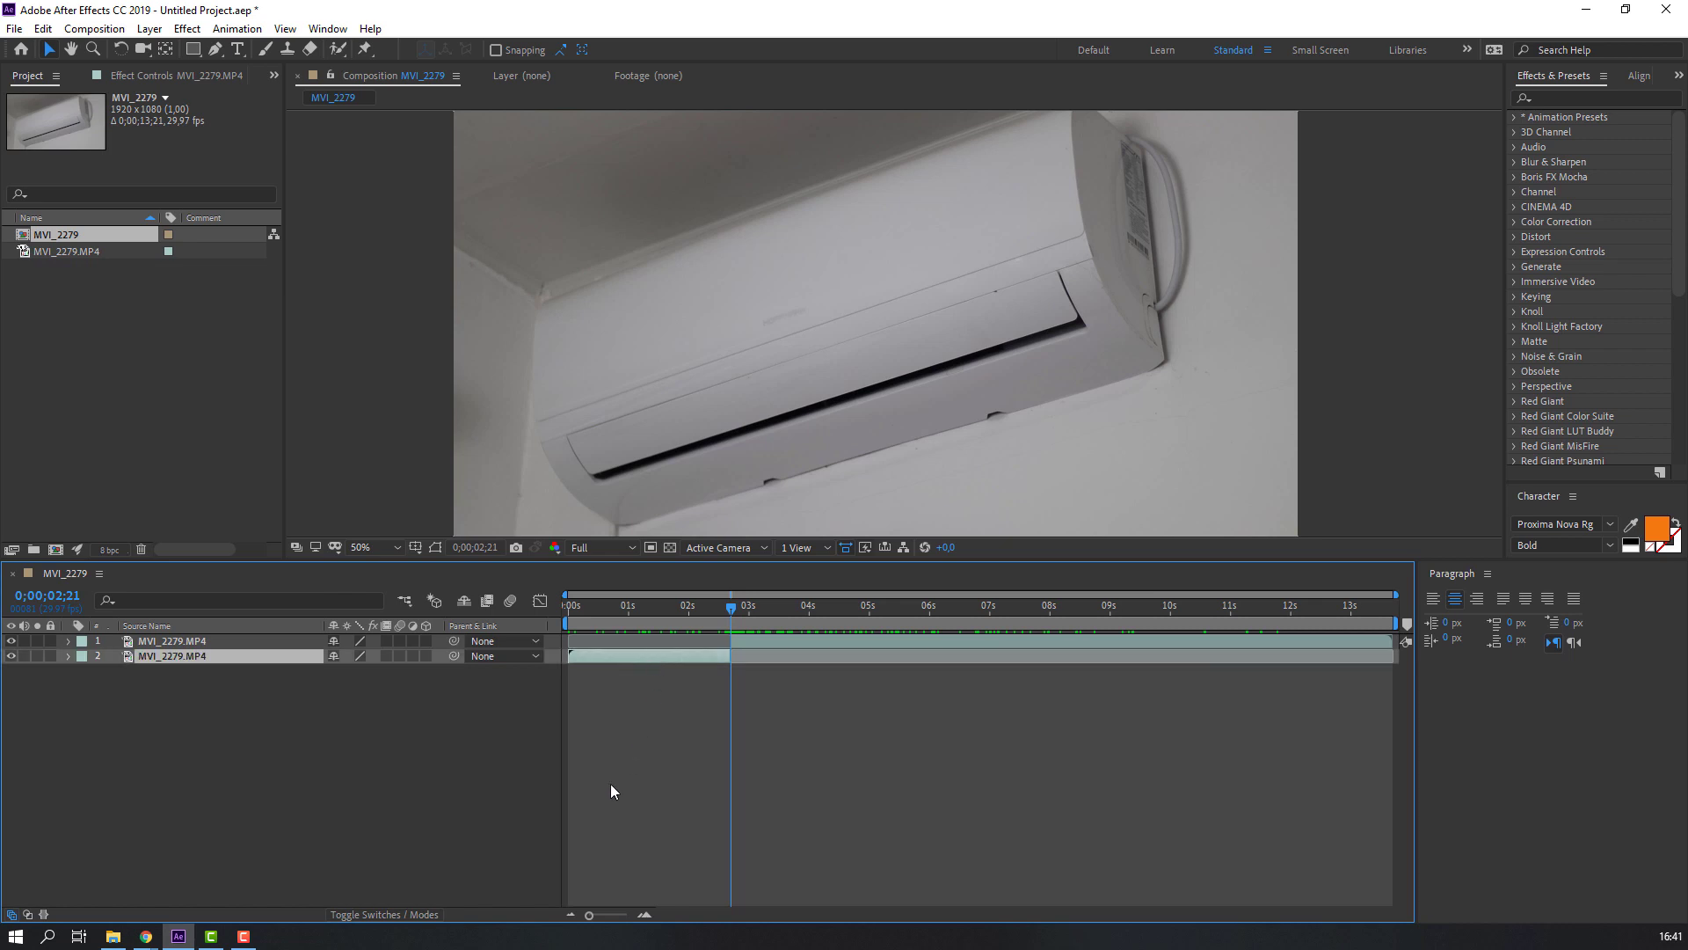
{"action": "key", "text": "Delete"}
Step: Split the remaining clip at 0;00;08;29 and delete the part after the cut
{"action": "left_click", "coordinate": [1110, 606]}
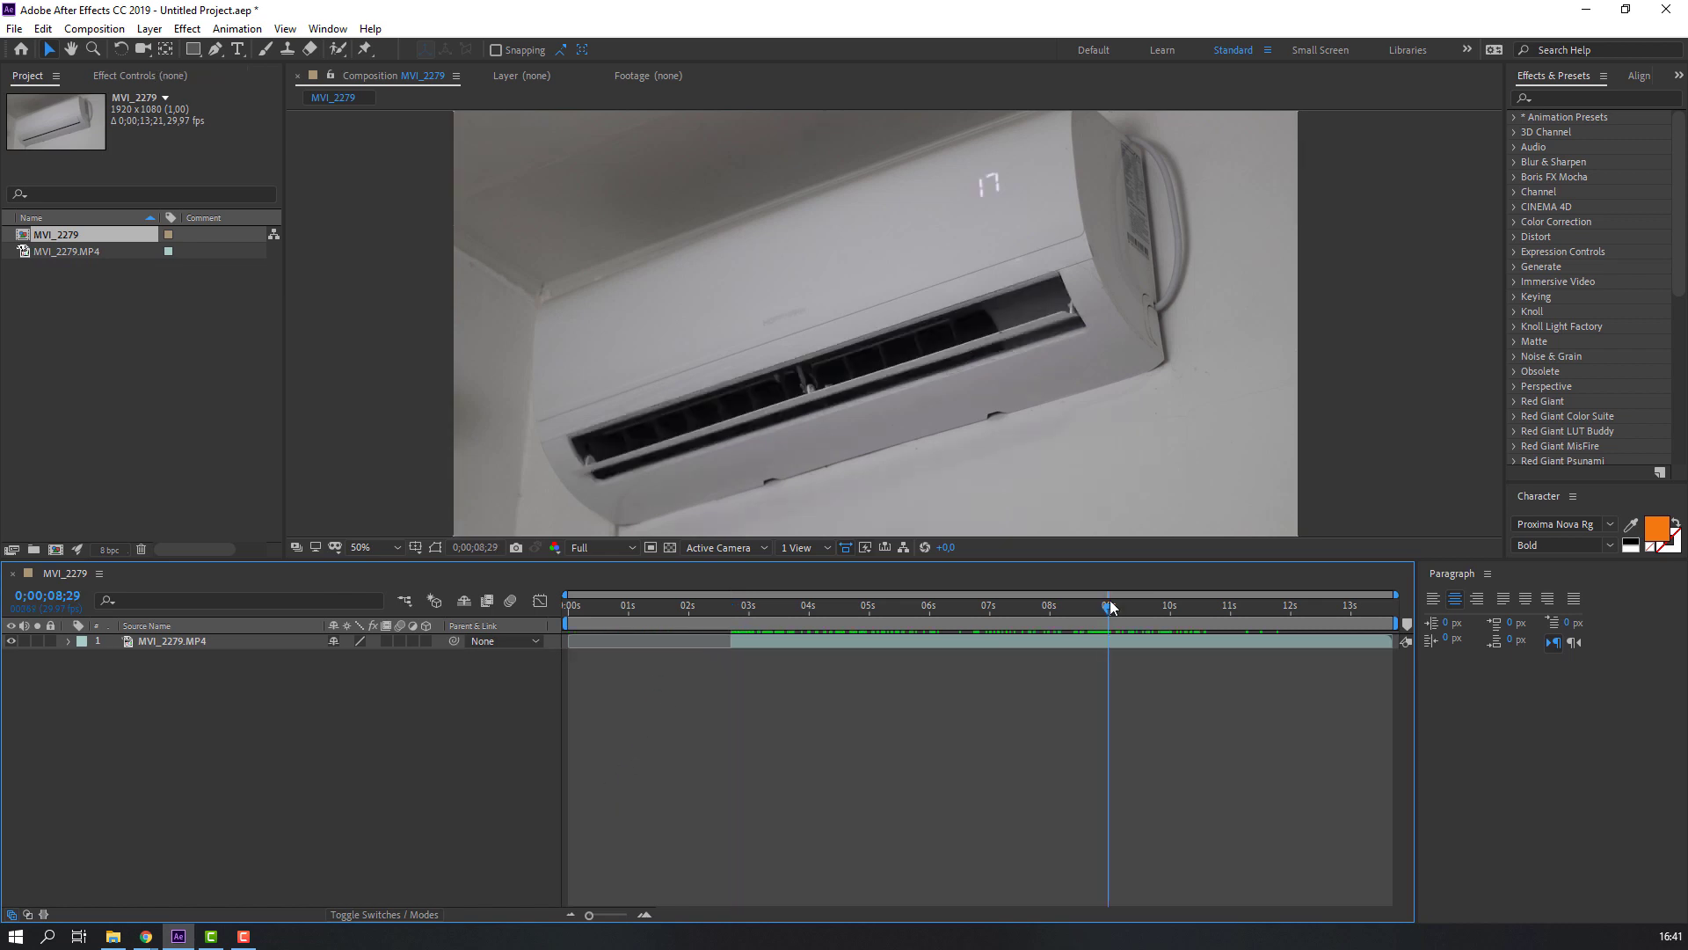
{"action": "left_click", "coordinate": [997, 646]}
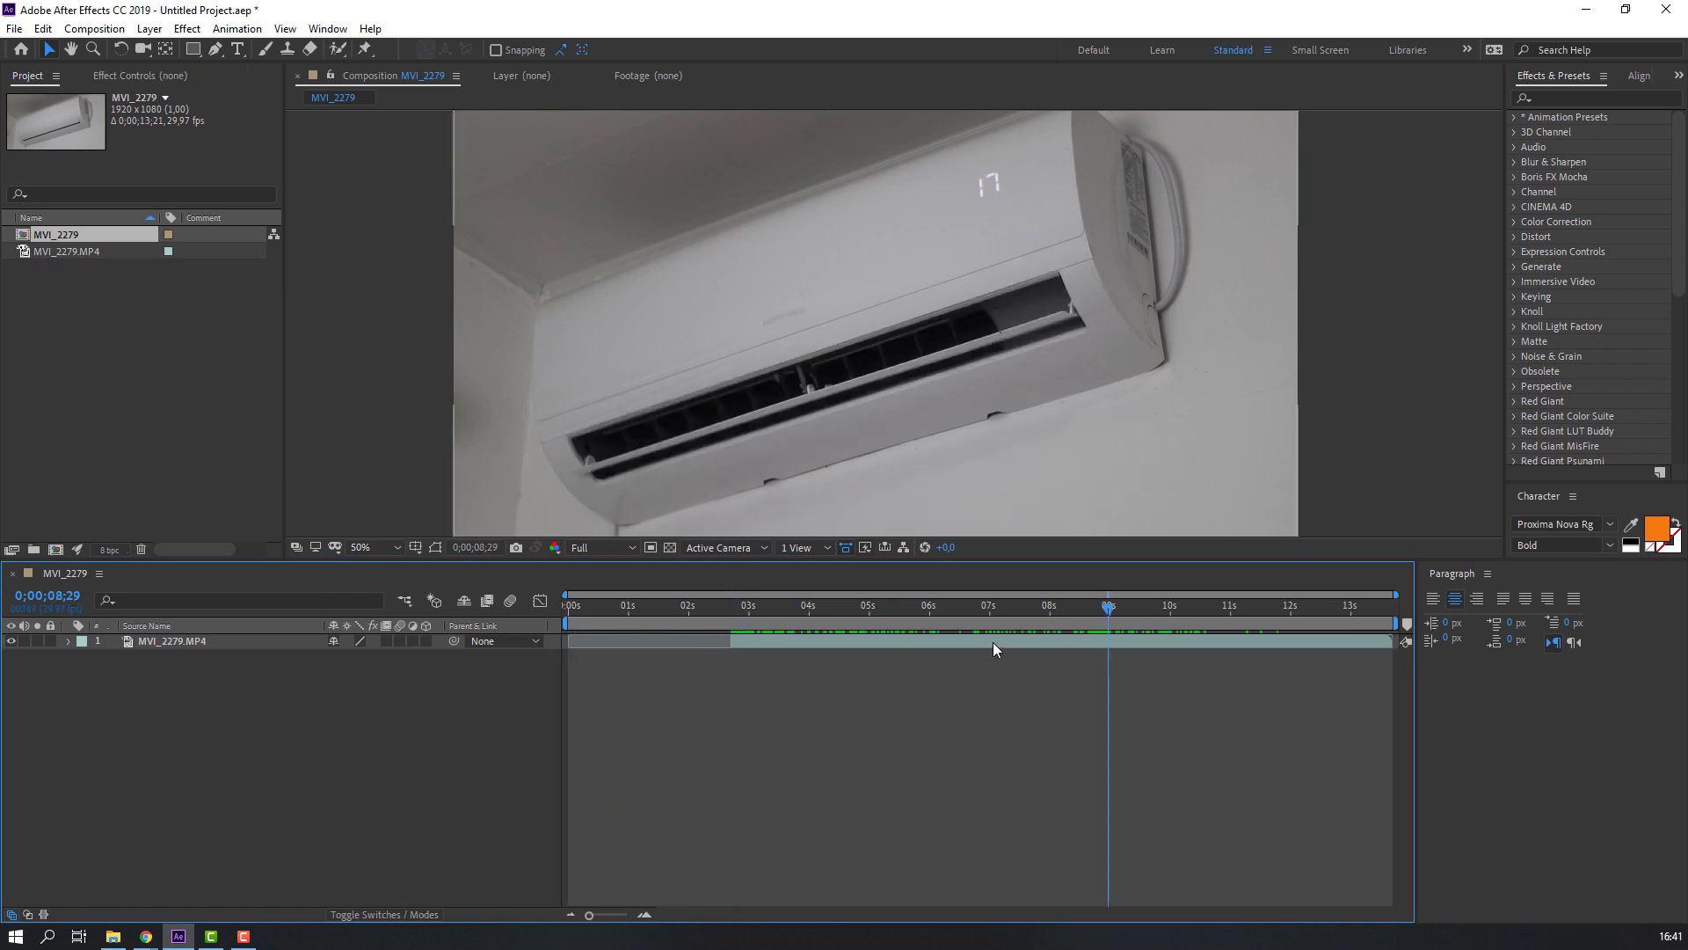
{"action": "left_click", "coordinate": [42, 28]}
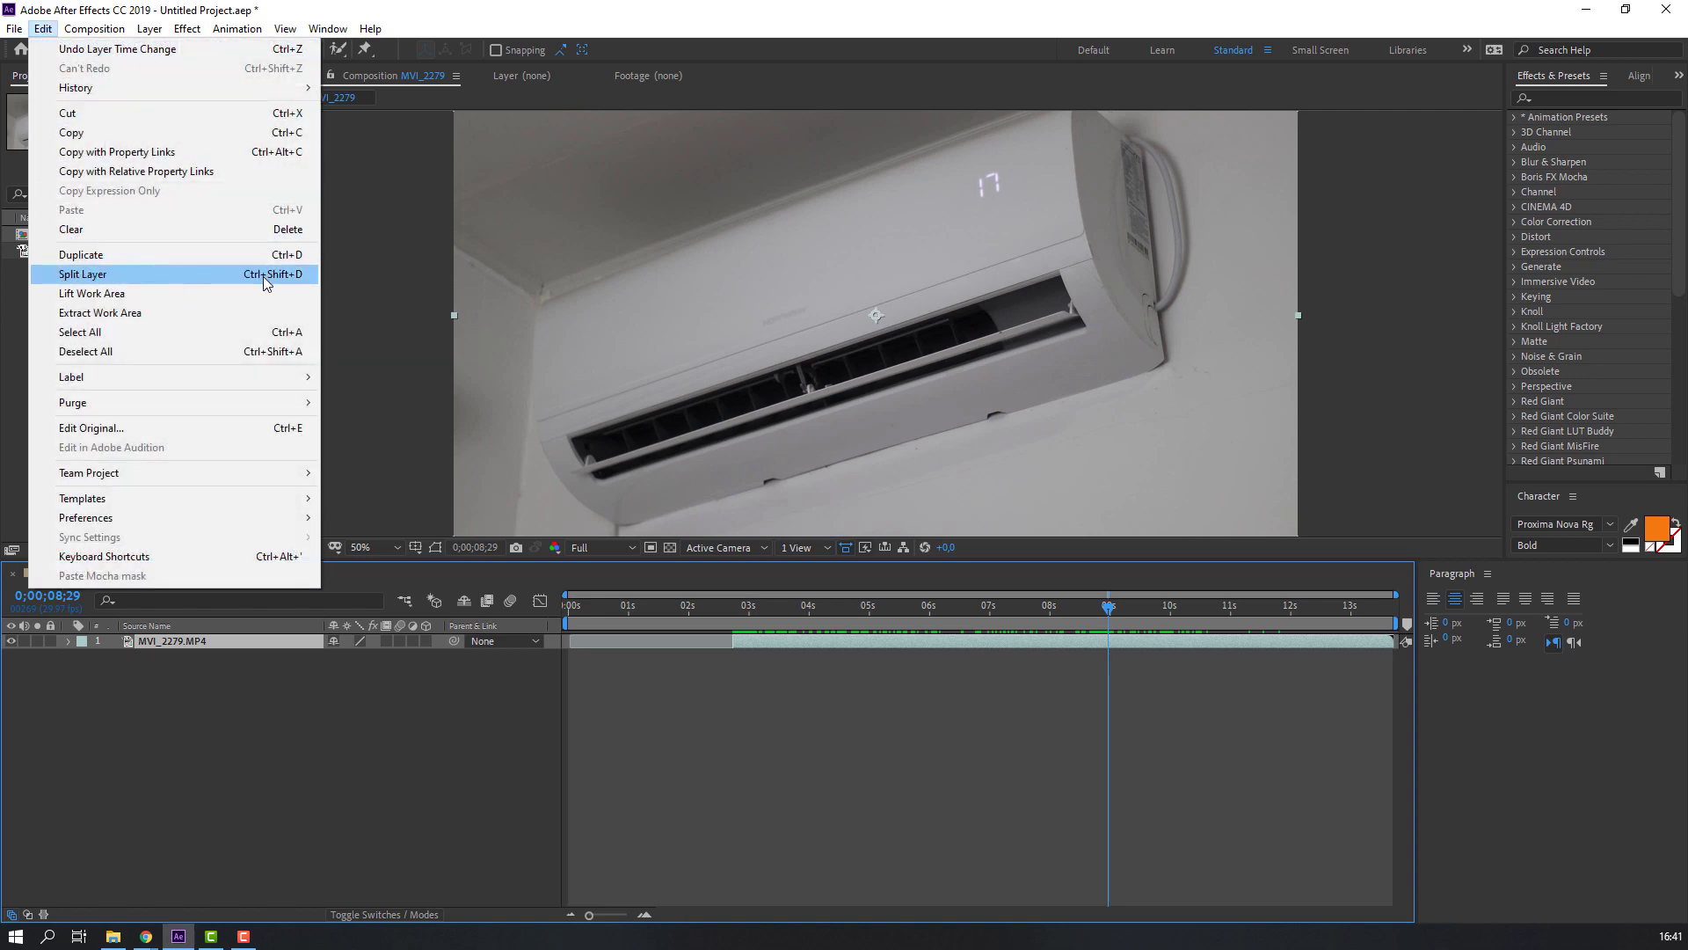
{"action": "left_click", "coordinate": [295, 276]}
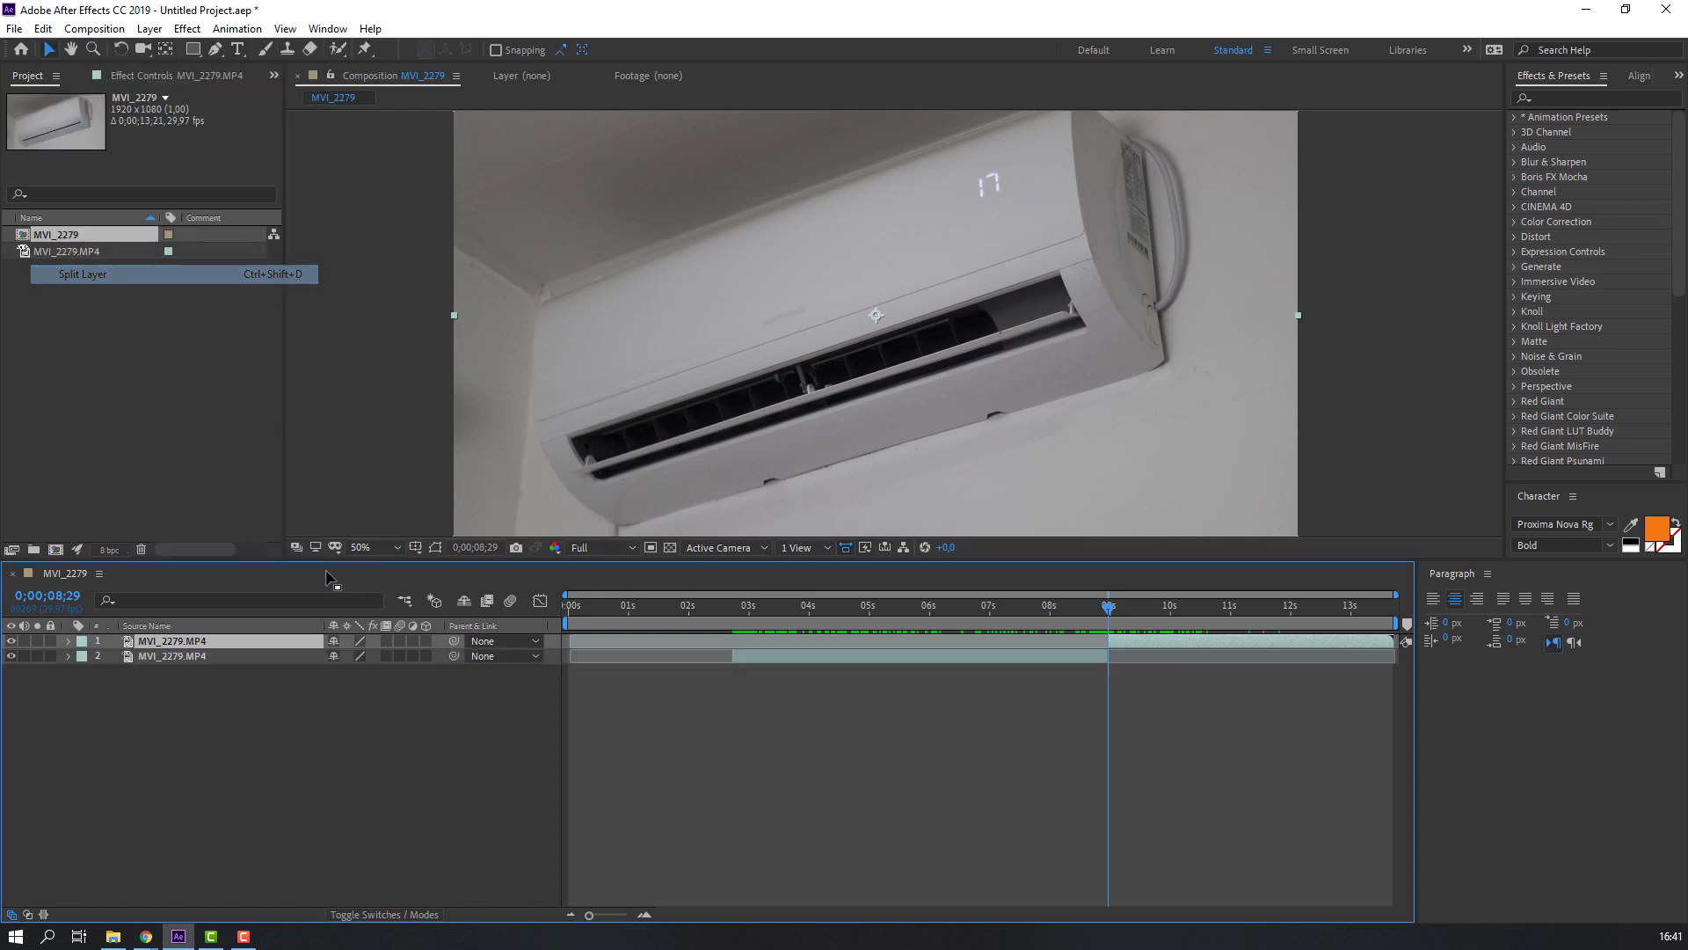
{"action": "left_click", "coordinate": [930, 768]}
{"action": "left_click", "coordinate": [1141, 639]}
{"action": "key", "text": "Delete"}
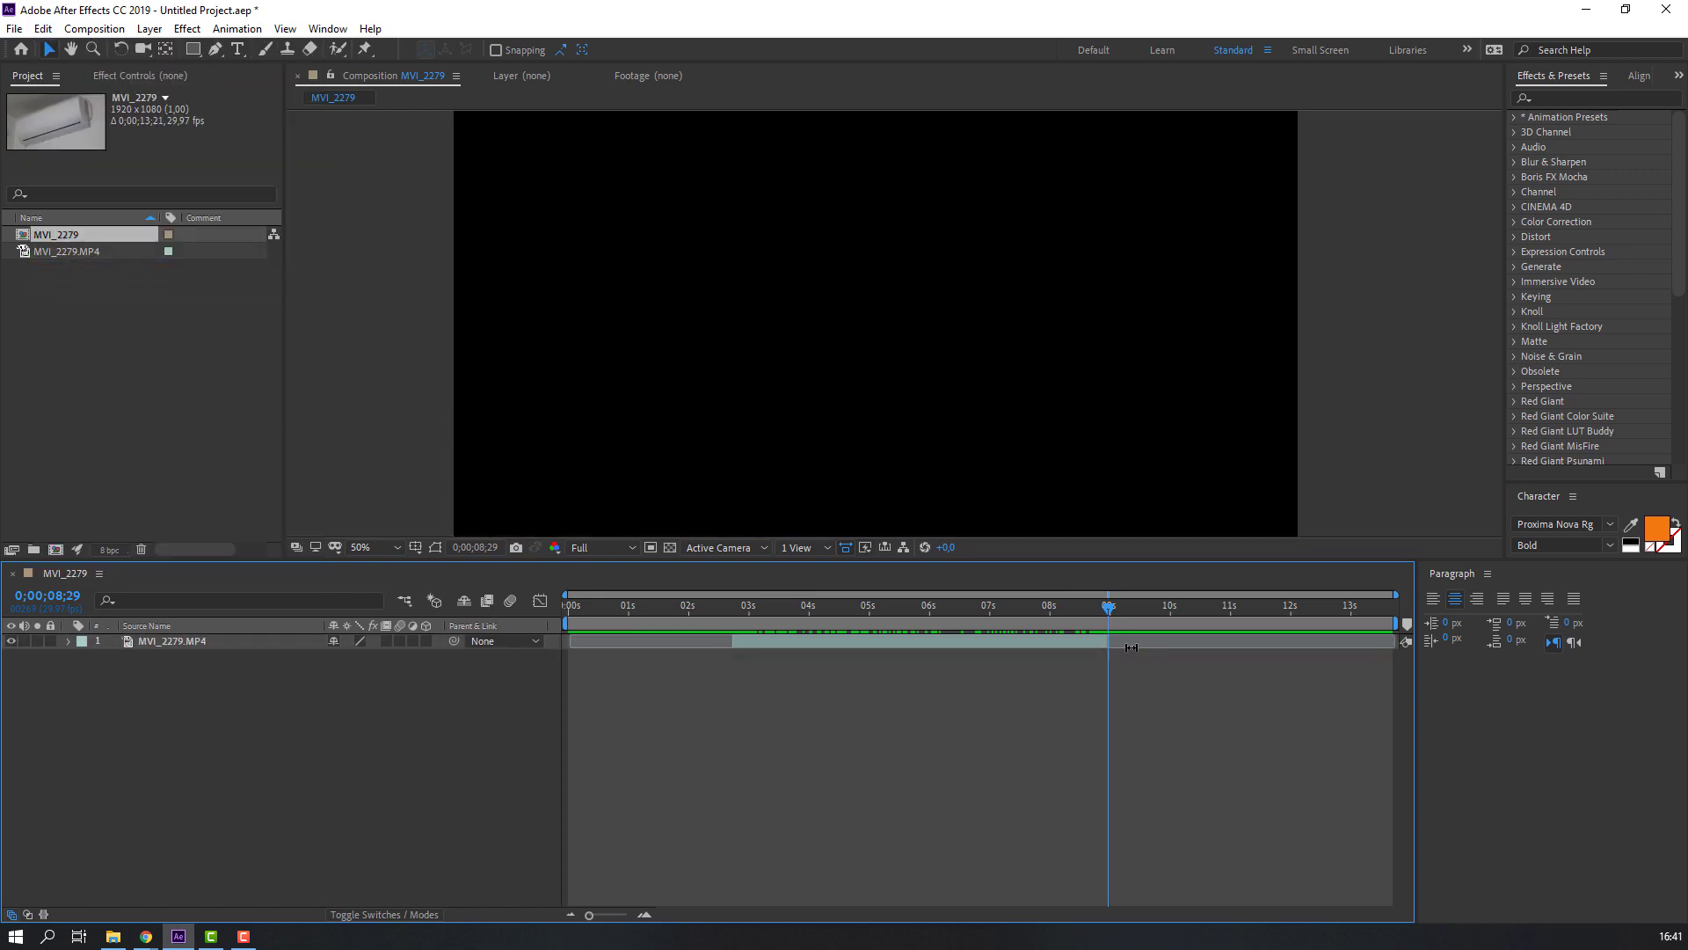
Step: Move the trimmed clip so that it starts at 0;00;00;00 in the timeline
{"action": "left_click_drag", "start_coordinate": [883, 631], "coordinate": [556, 602]}
{"action": "left_click", "coordinate": [179, 641]}
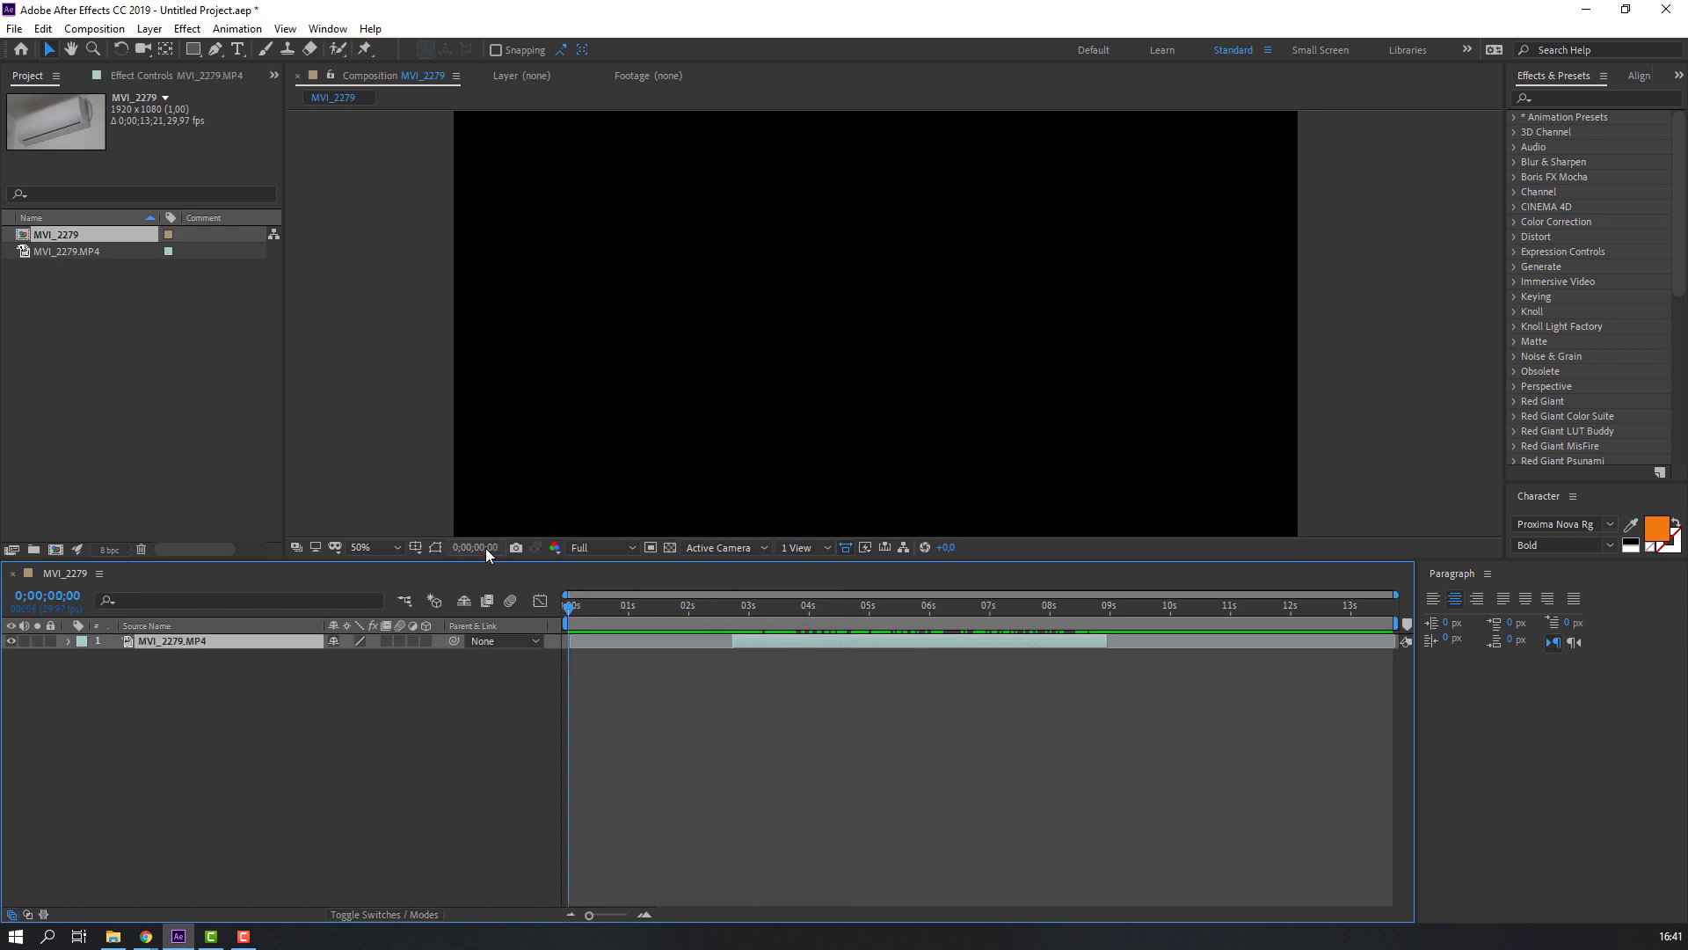
{"action": "left_click_drag", "start_coordinate": [754, 641], "coordinate": [589, 629]}
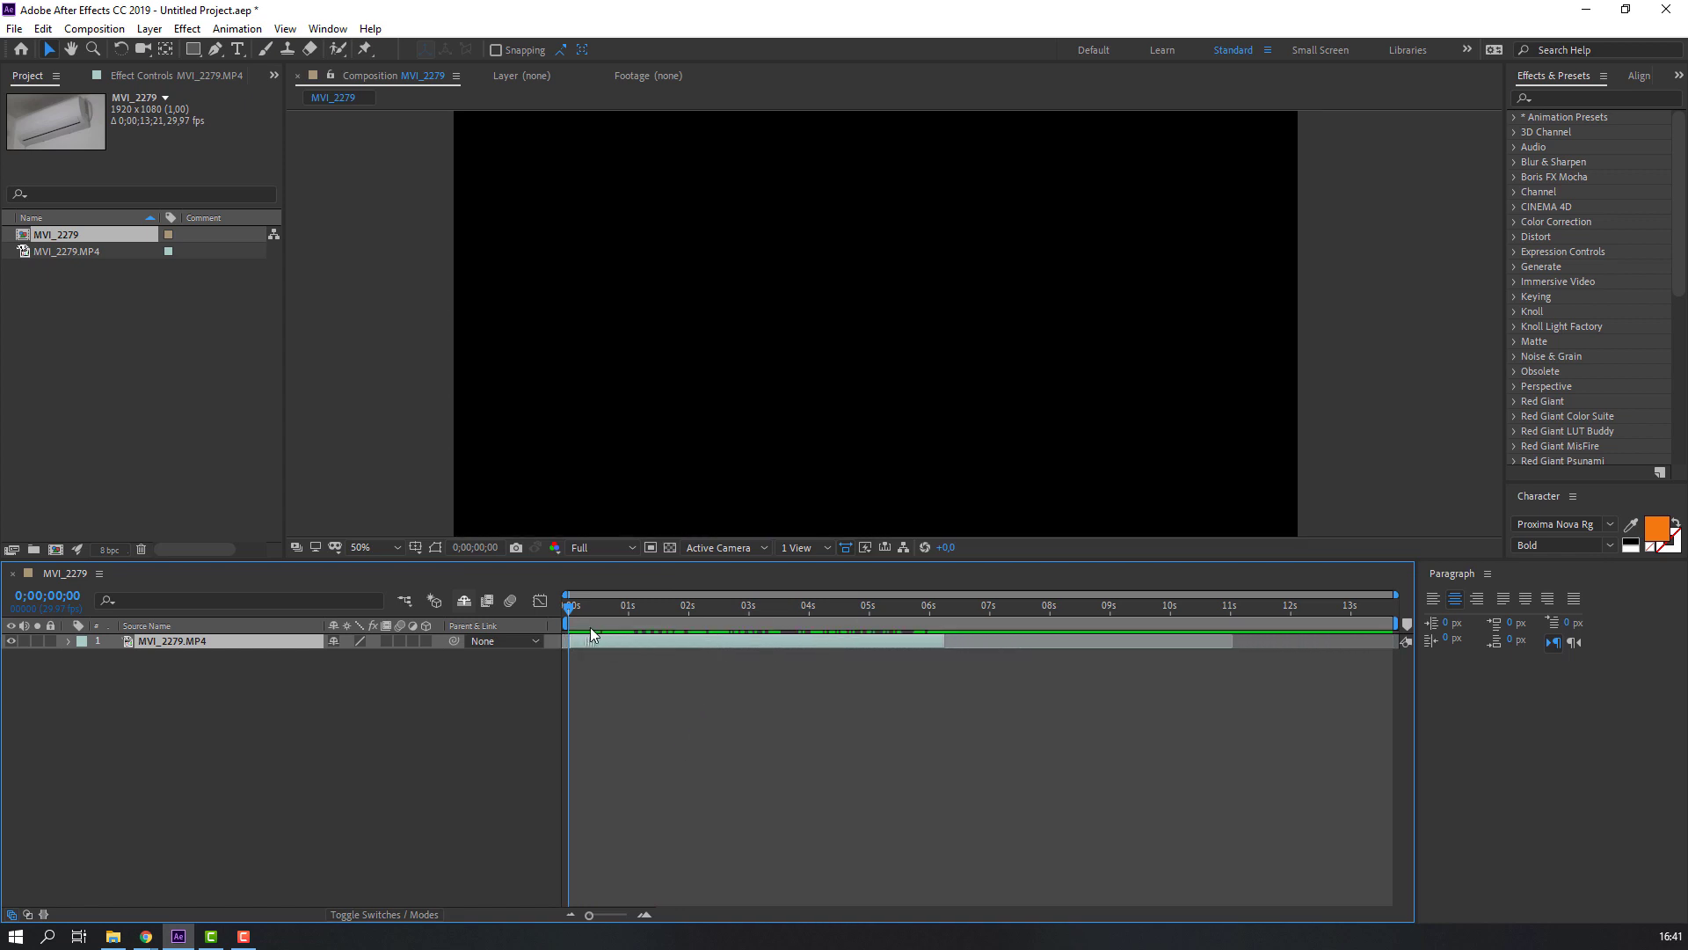
Step: Set the work area to the clip's duration and trim the composition to it
{"action": "key", "text": "ctrl+alt+b"}
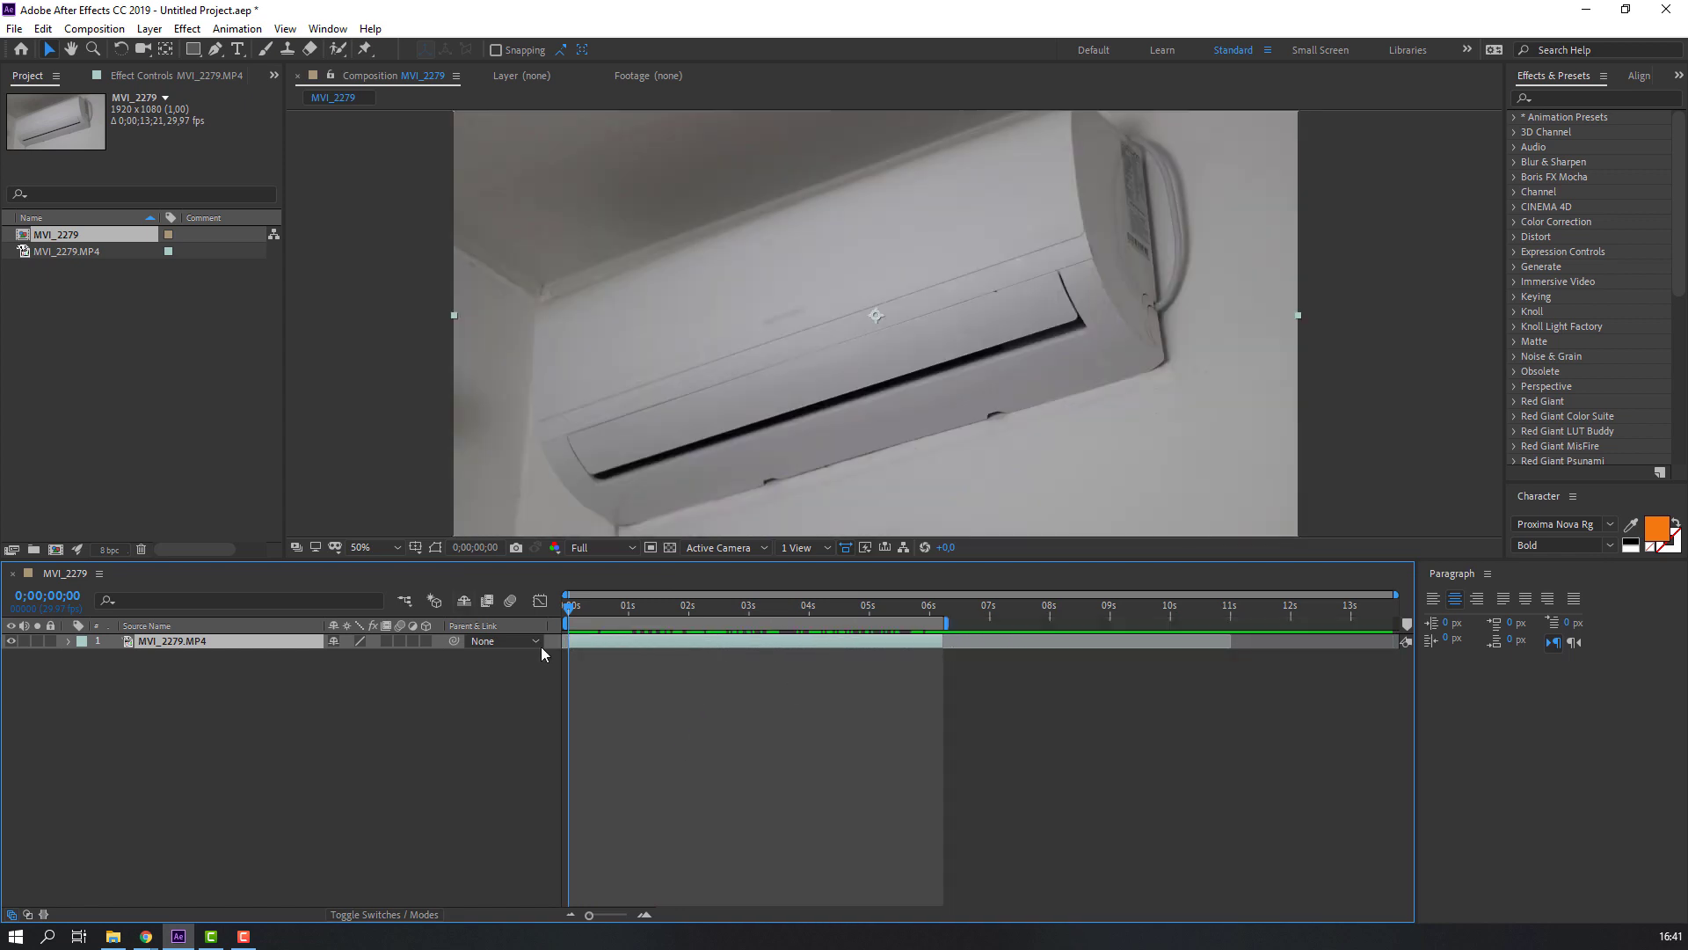
{"action": "right_click", "coordinate": [603, 622]}
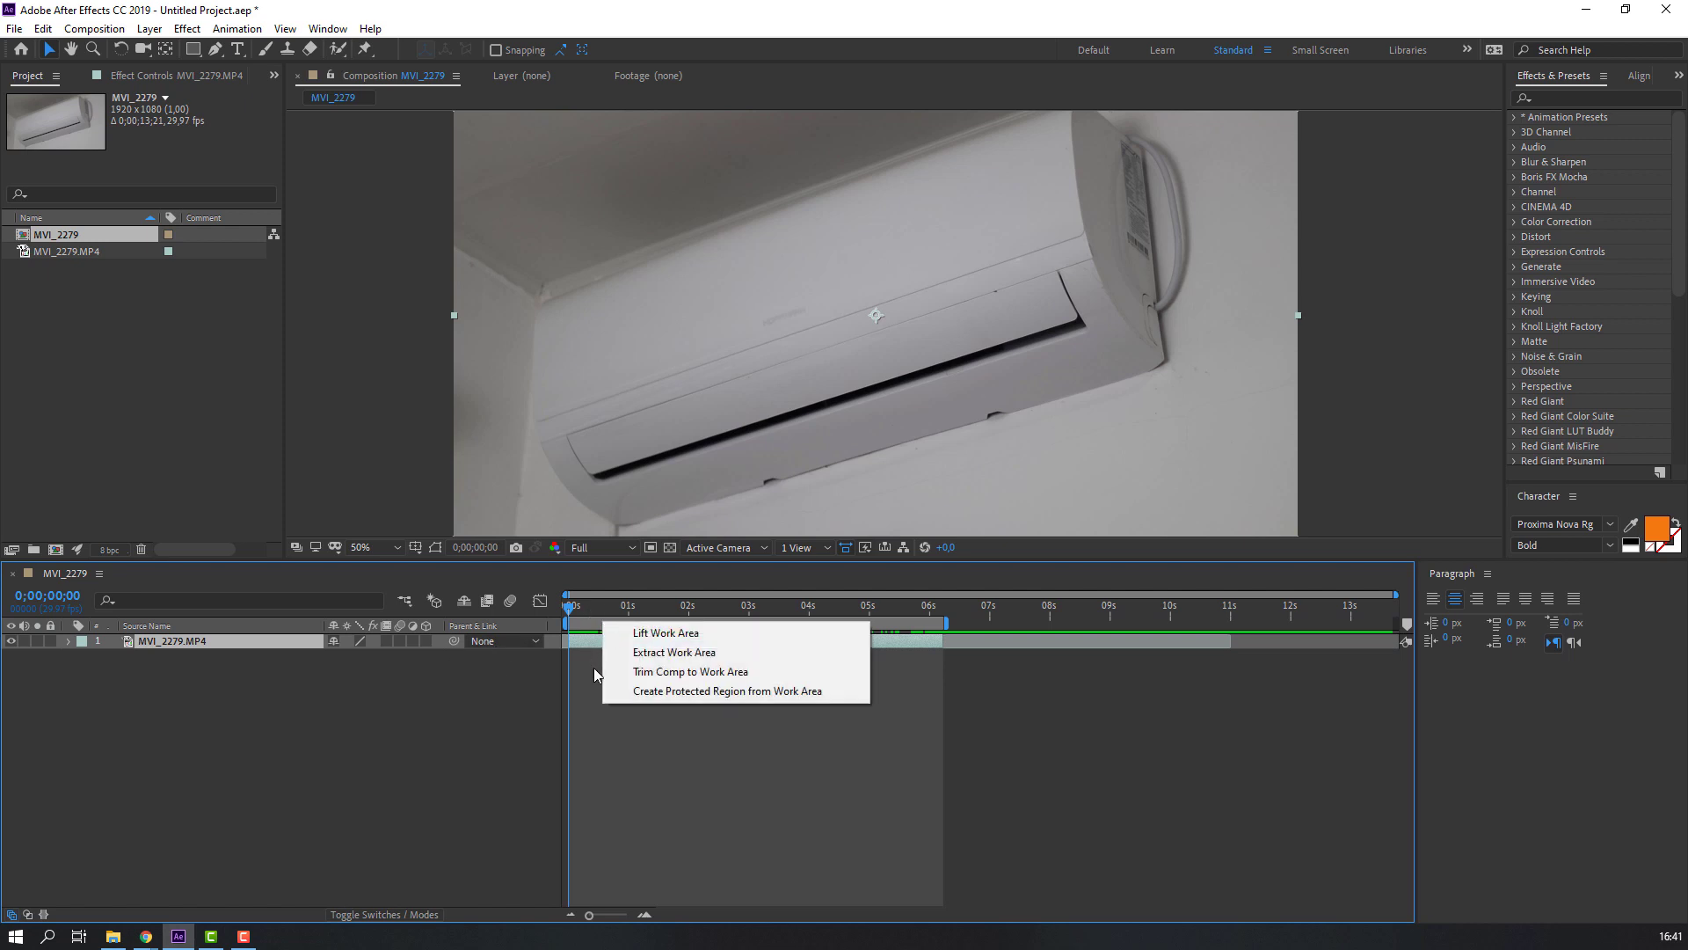
{"action": "left_click", "coordinate": [741, 673]}
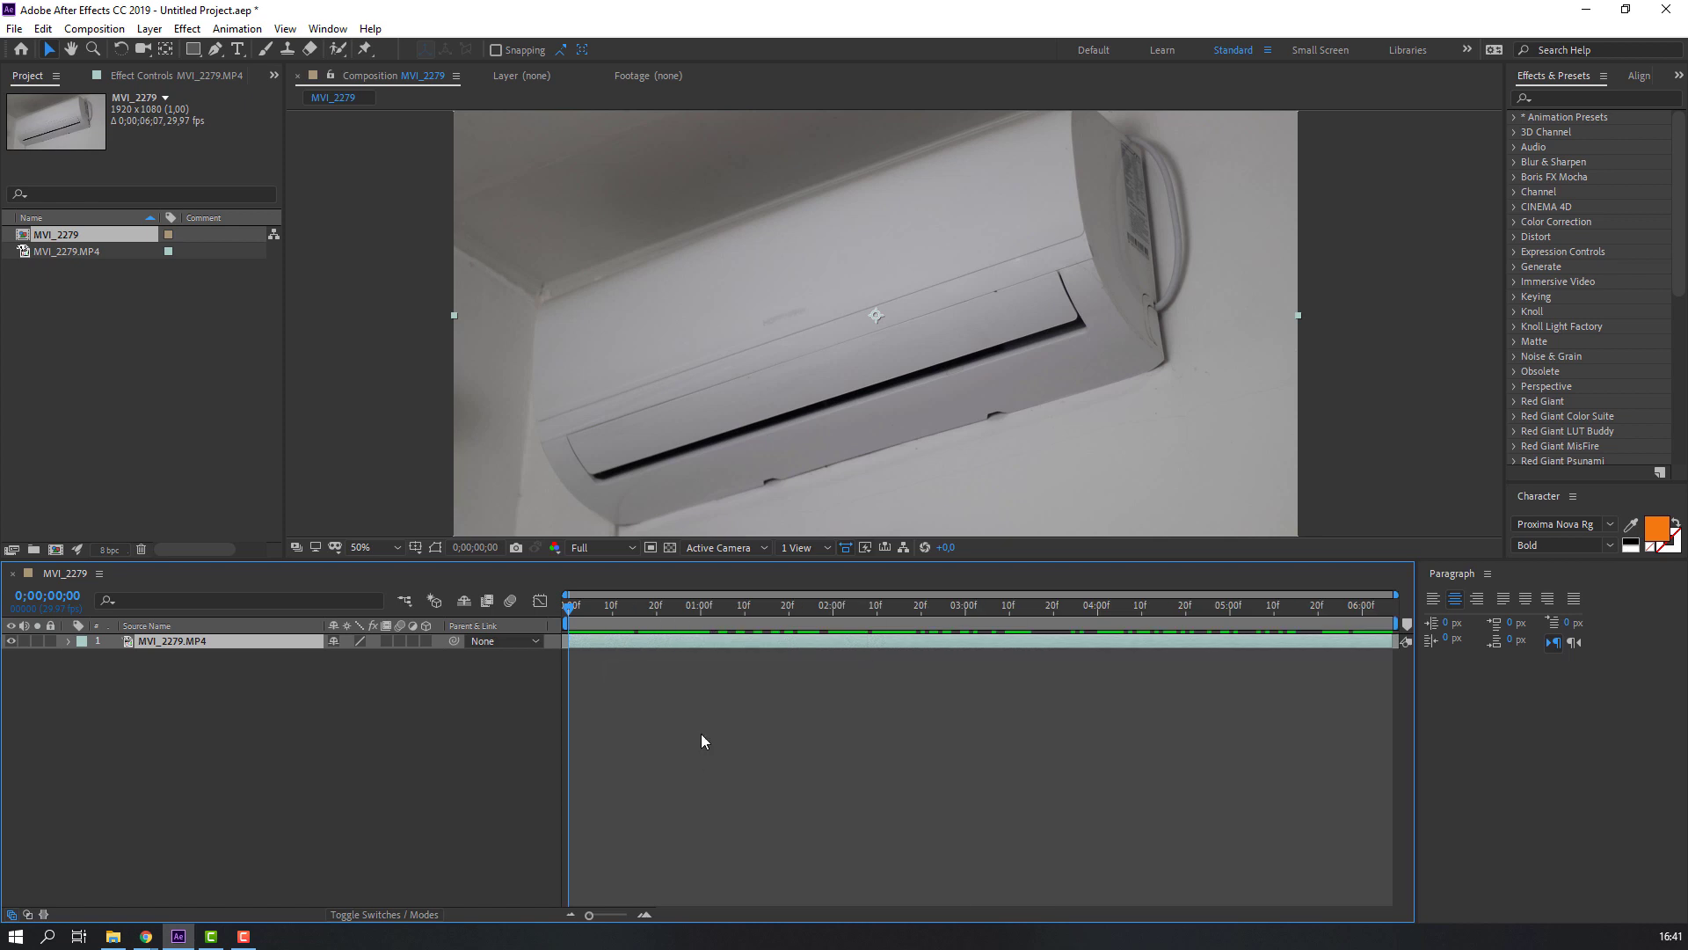
Step: Duplicate the footage layer and draw a four-point Pen mask on the upper copy, over the blank surface up and to the right of the logo
{"action": "left_click", "coordinate": [151, 645]}
{"action": "key", "text": "ctrl+d"}
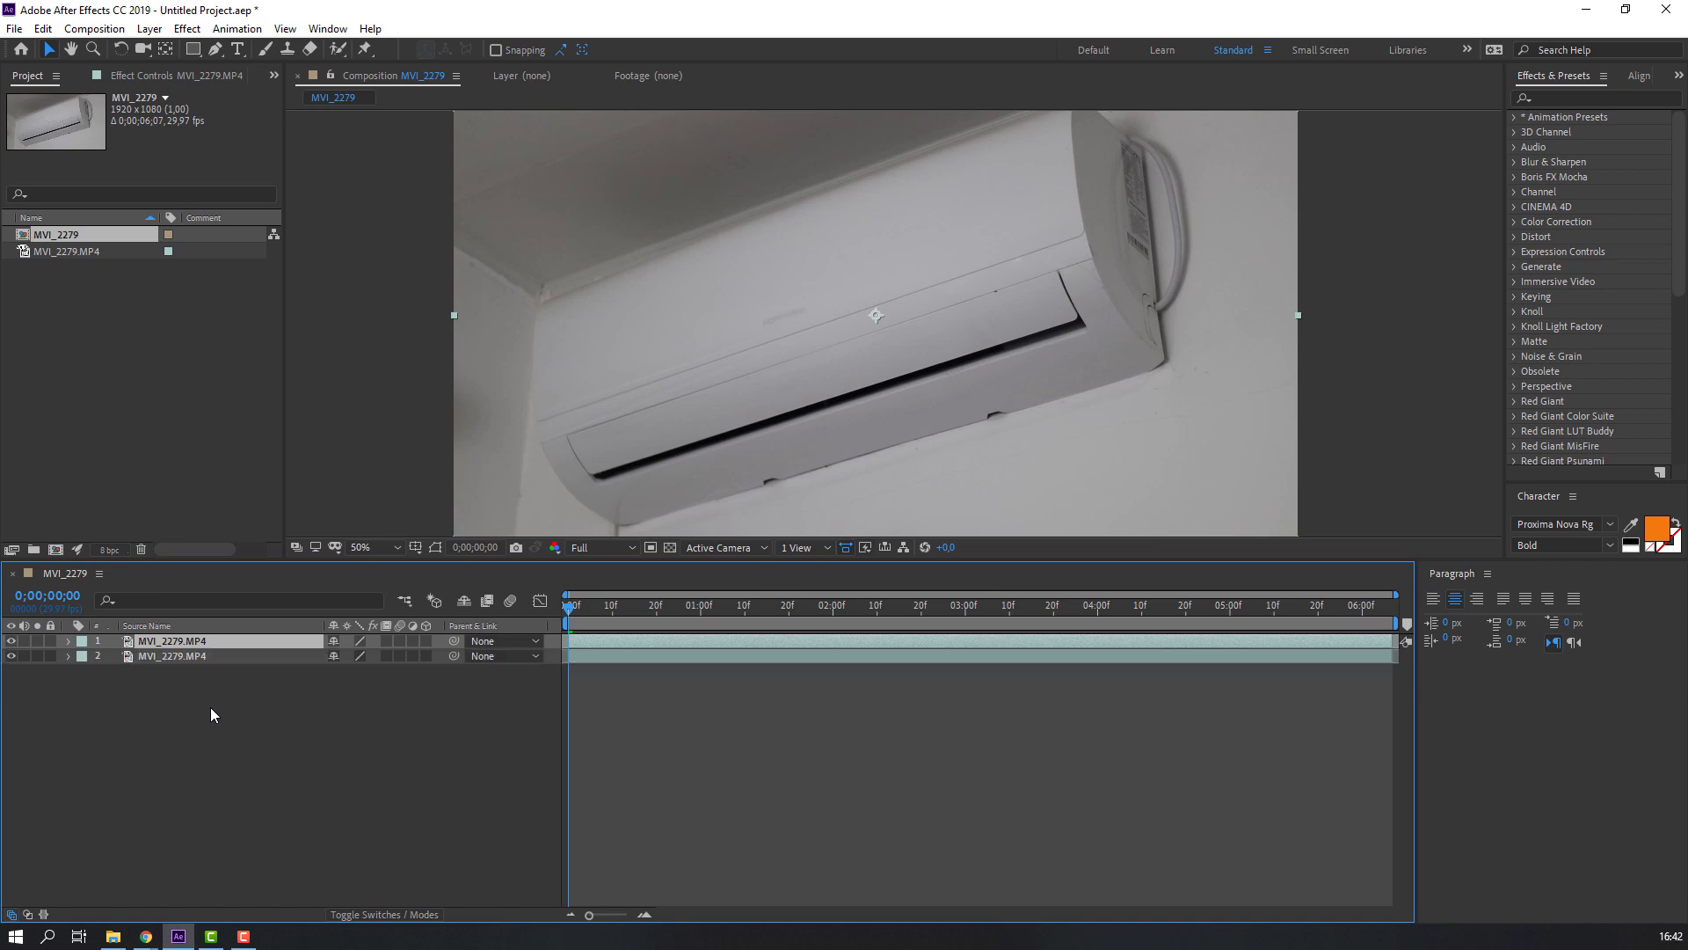
{"action": "scroll", "coordinate": [754, 301], "scroll_direction": "up", "scroll_amount": 4}
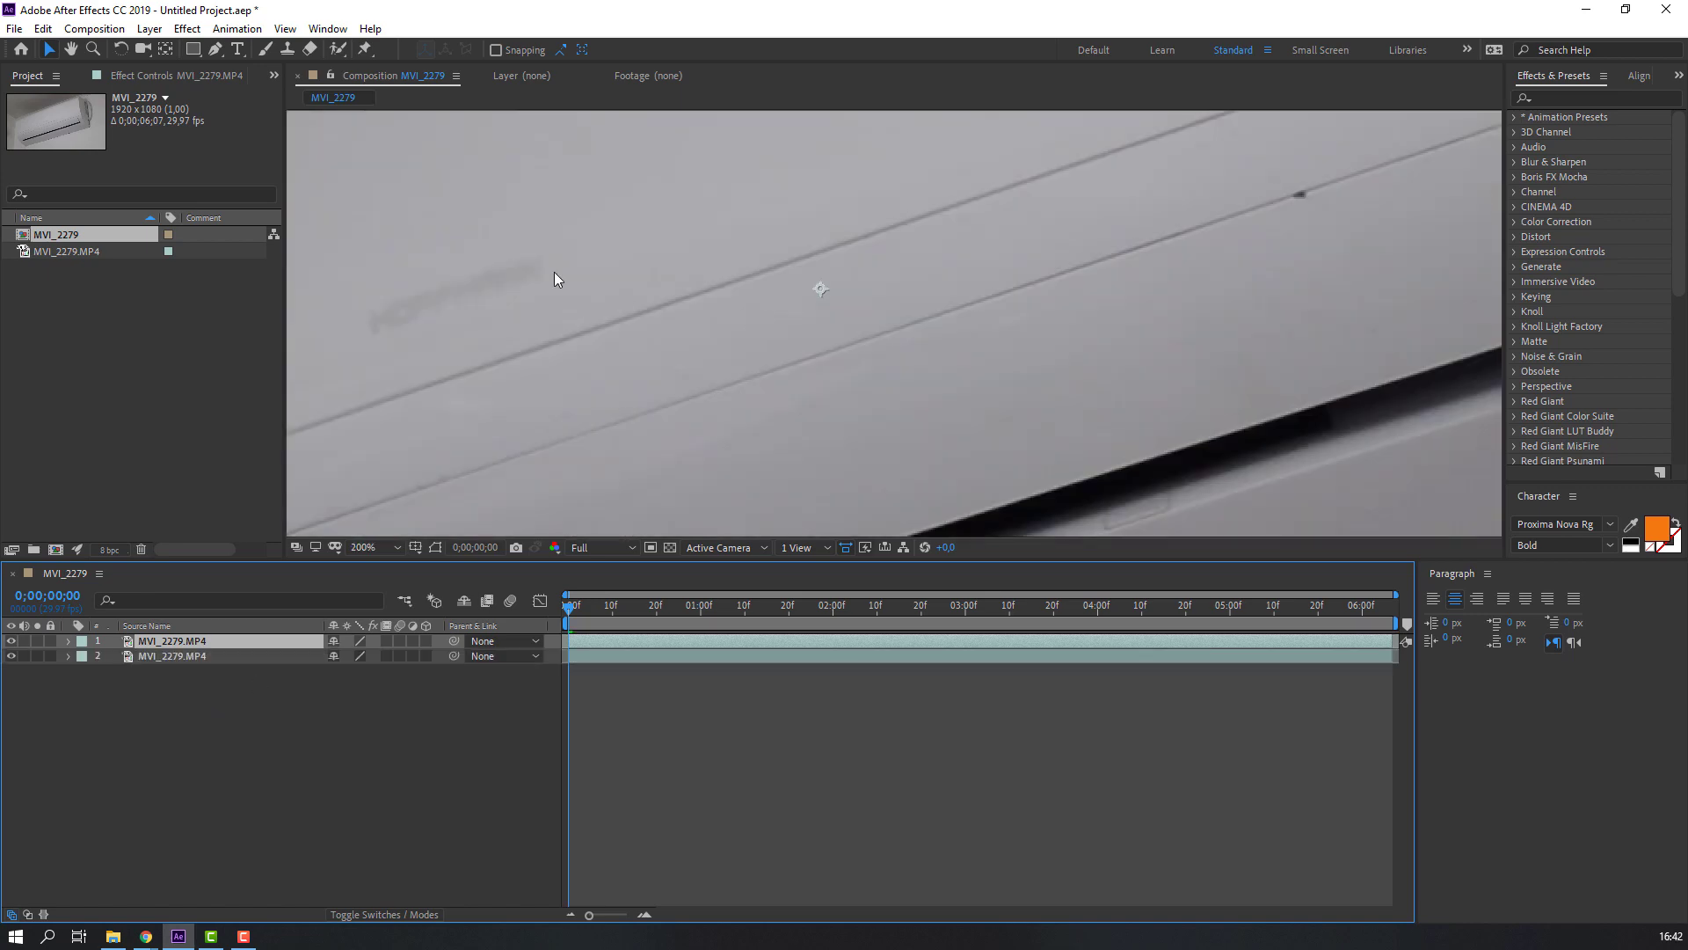
{"action": "left_click_drag", "start_coordinate": [558, 282], "coordinate": [460, 381]}
{"action": "key", "text": "v"}
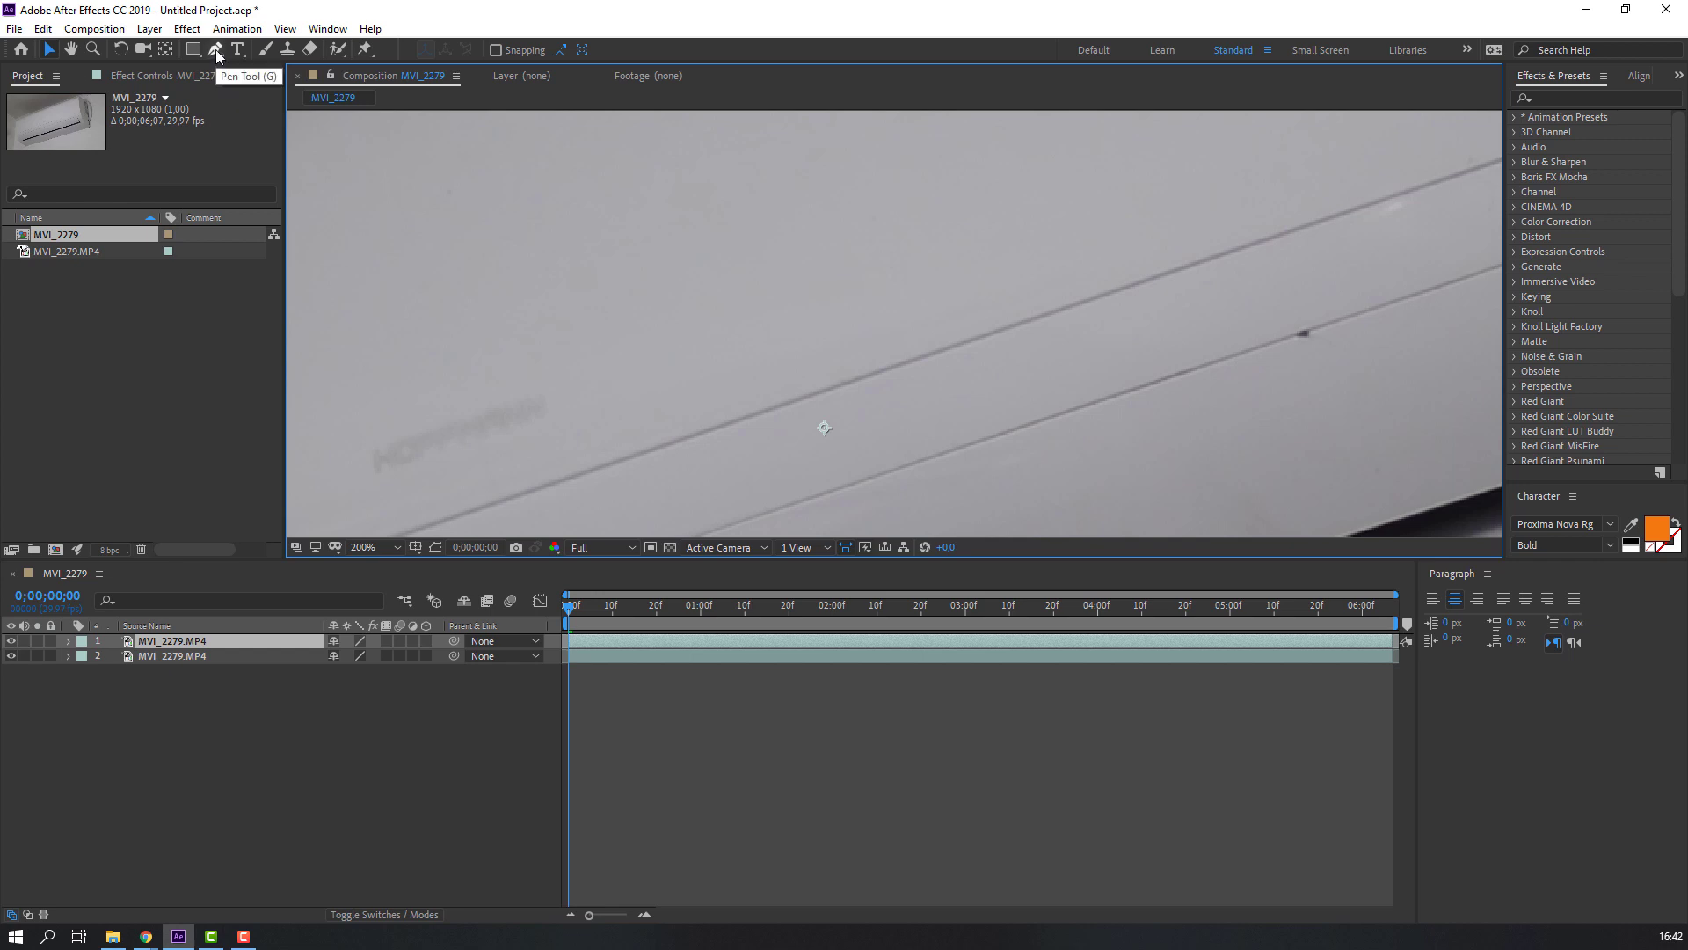
{"action": "left_click", "coordinate": [213, 52]}
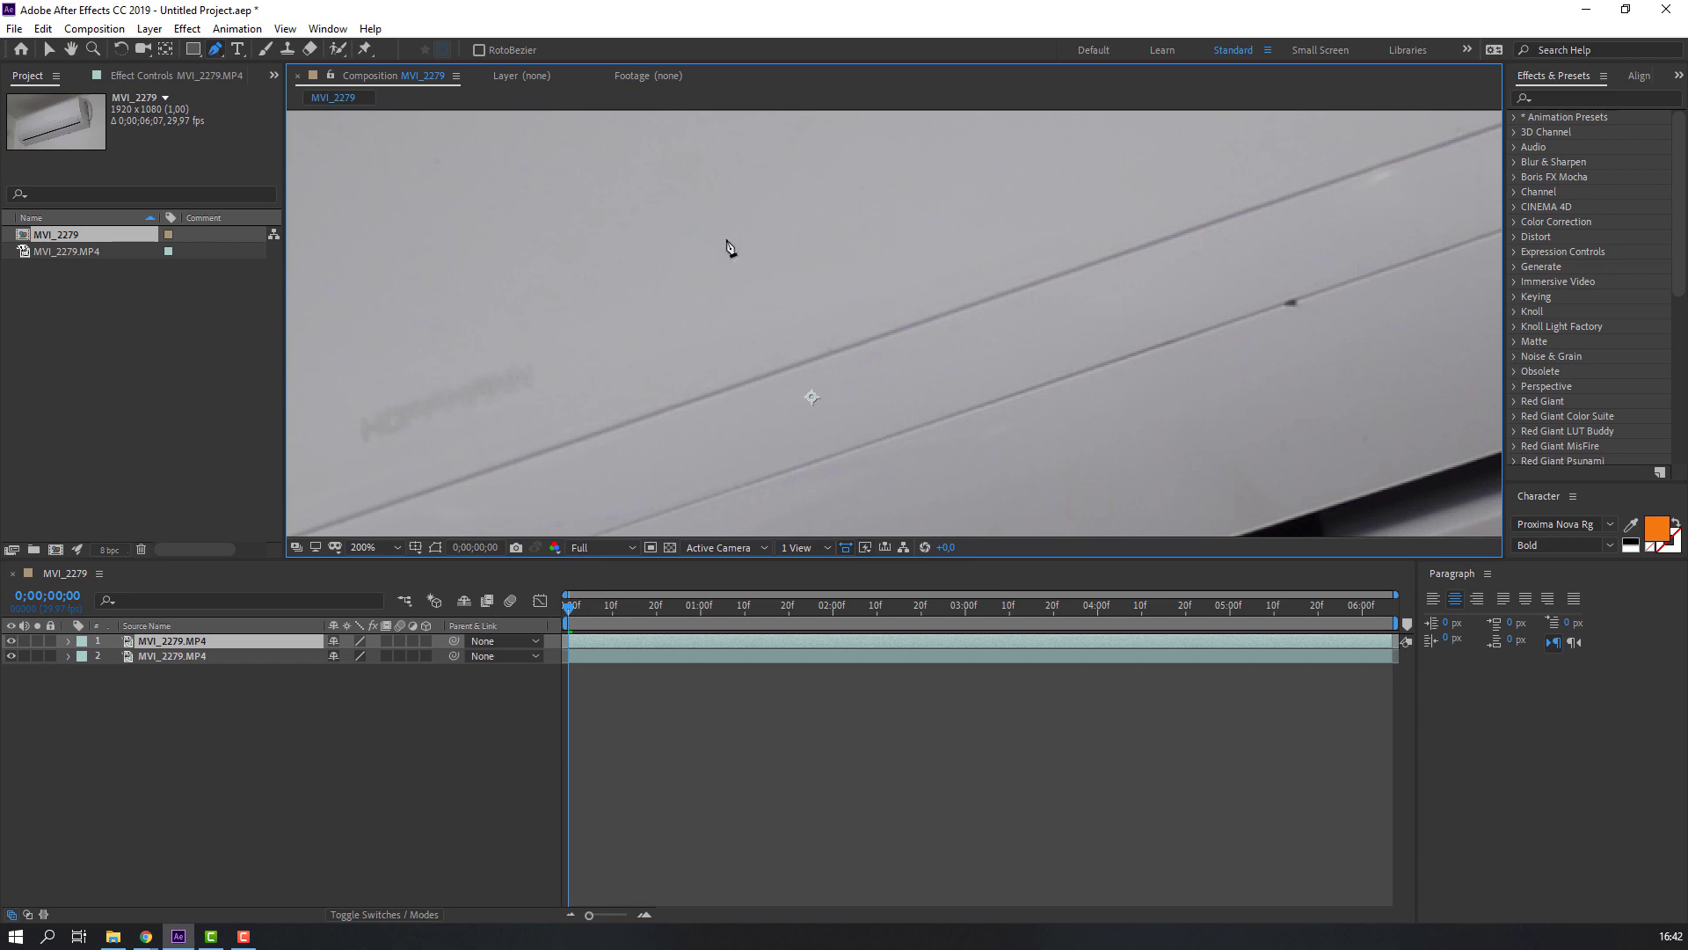
{"action": "left_click_drag", "start_coordinate": [758, 243], "coordinate": [704, 291]}
{"action": "left_click", "coordinate": [581, 309]}
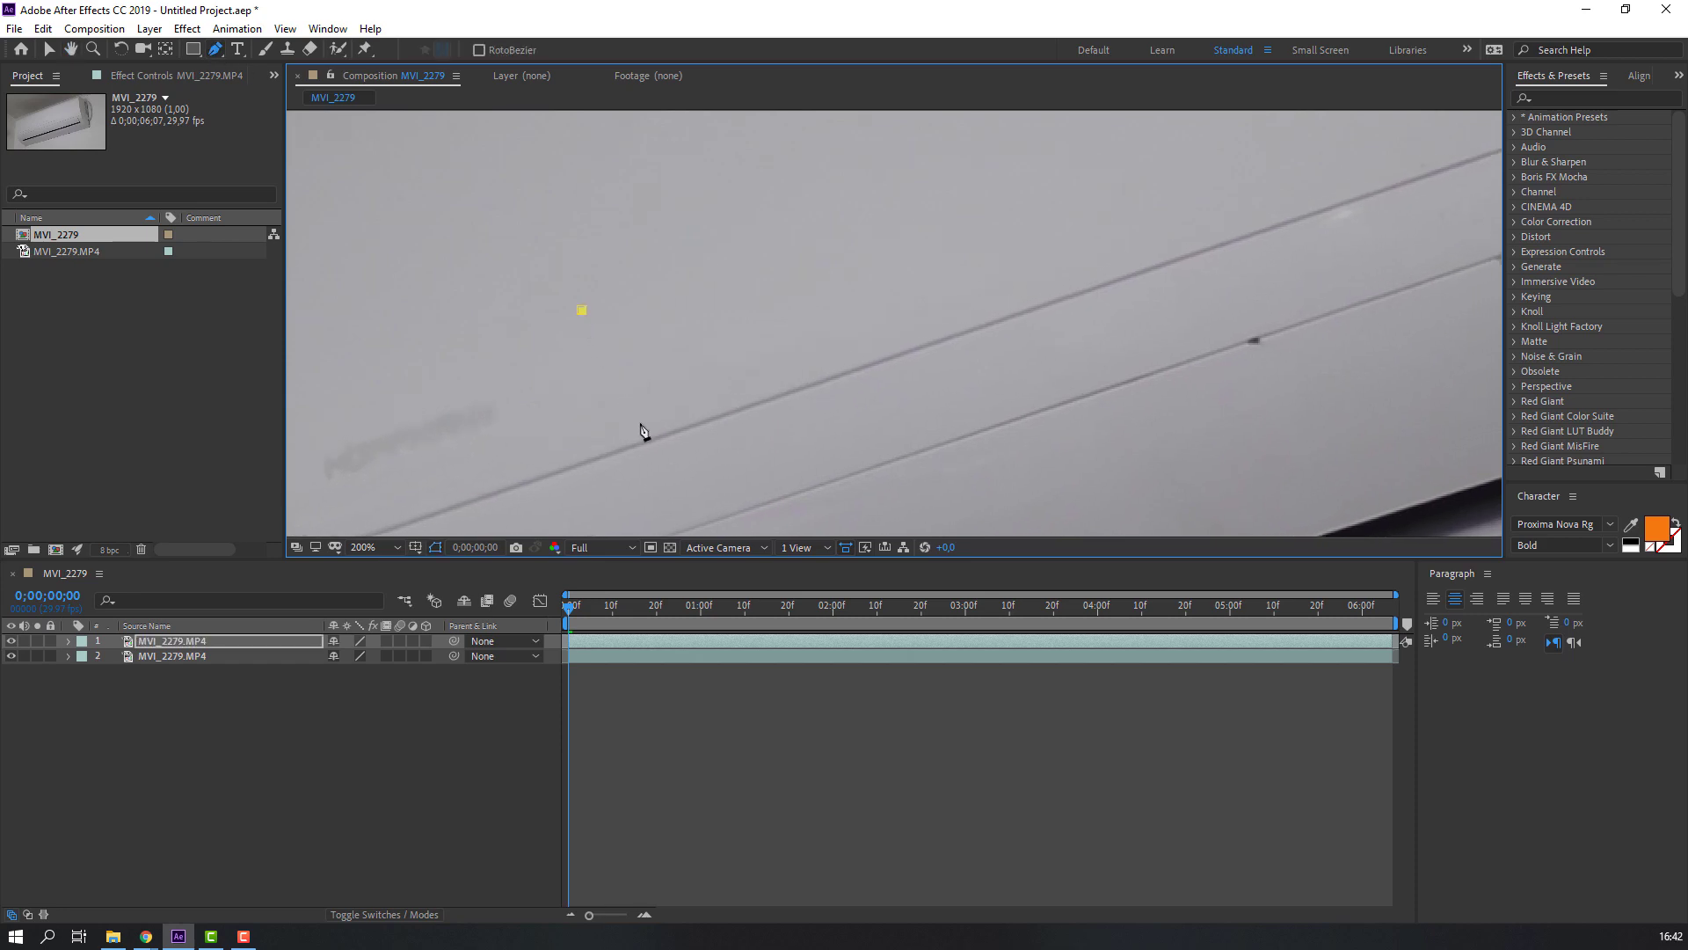
{"action": "left_click", "coordinate": [643, 407]}
{"action": "left_click", "coordinate": [1037, 258]}
{"action": "left_click", "coordinate": [938, 151]}
{"action": "left_click", "coordinate": [581, 309]}
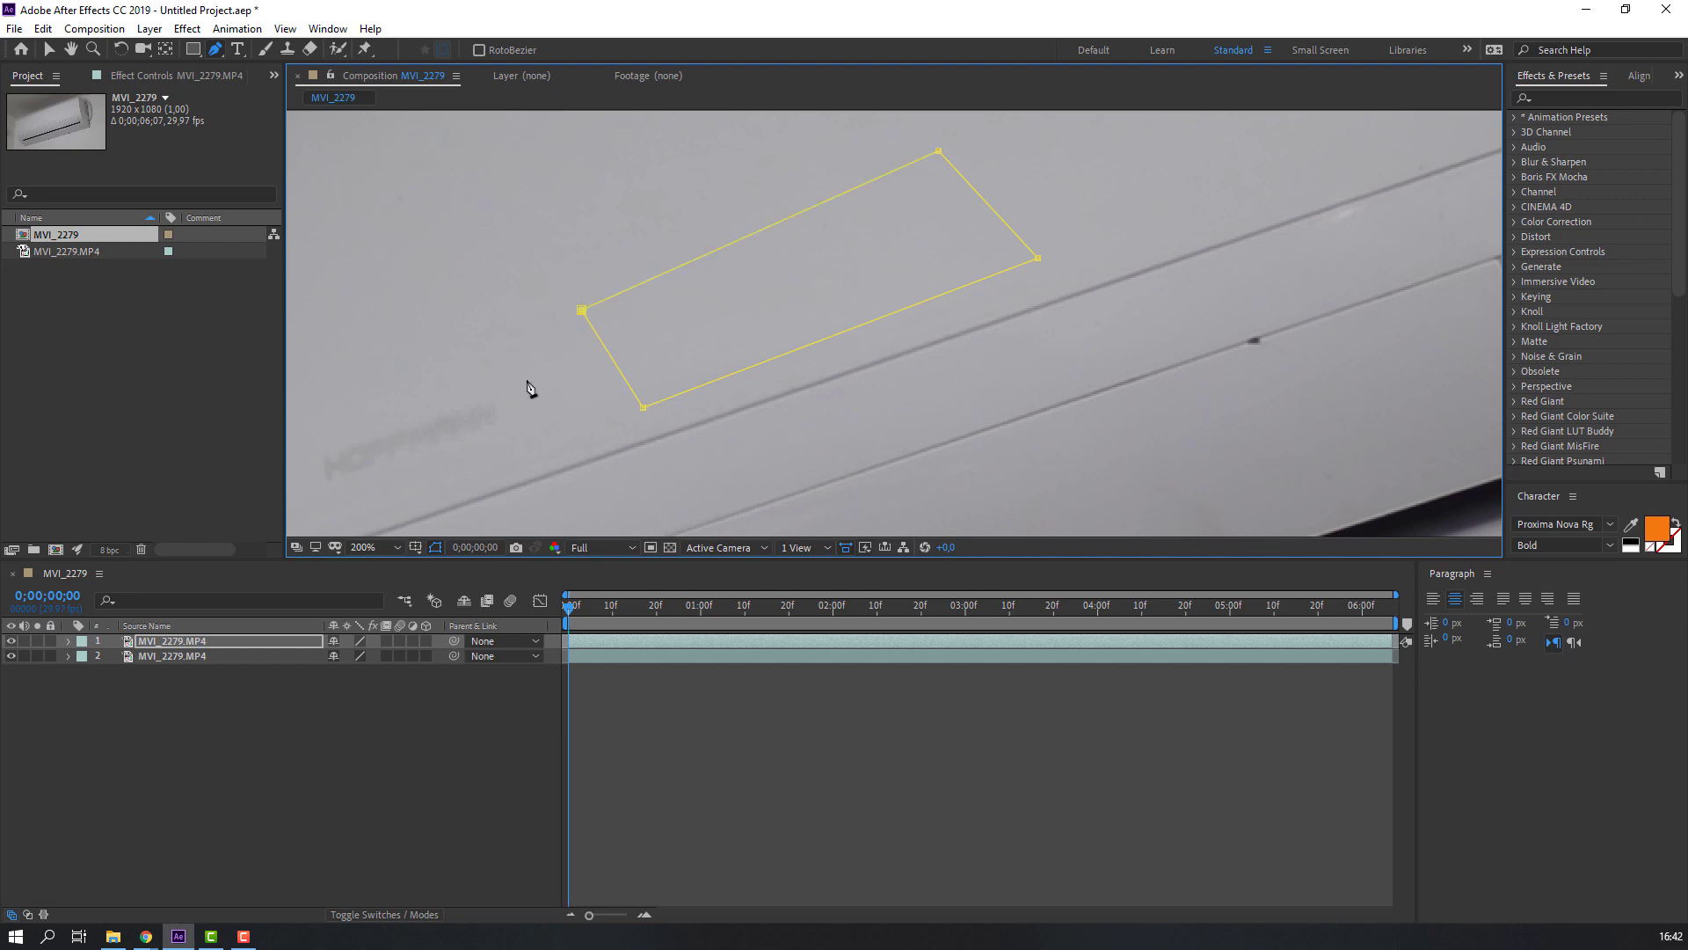
{"action": "left_click", "coordinate": [49, 50]}
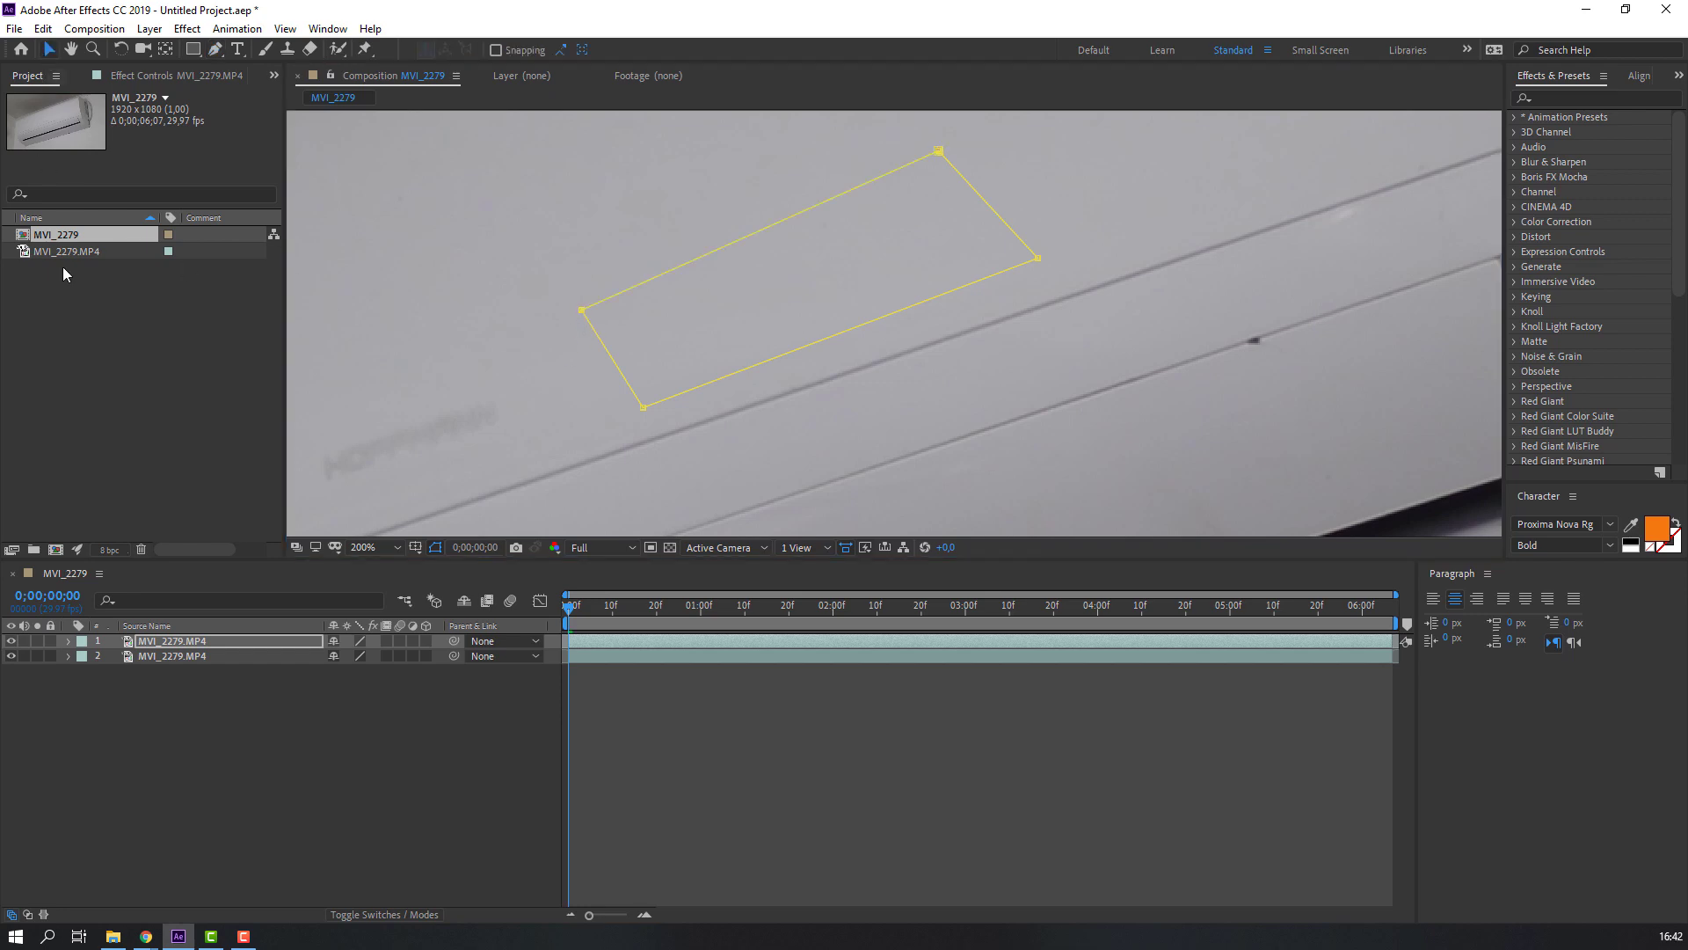
Step: Rename the lower footage layer "original" and the masked upper layer "mask"
{"action": "left_click", "coordinate": [157, 646]}
{"action": "left_click", "coordinate": [193, 656]}
{"action": "key", "text": "Return"}
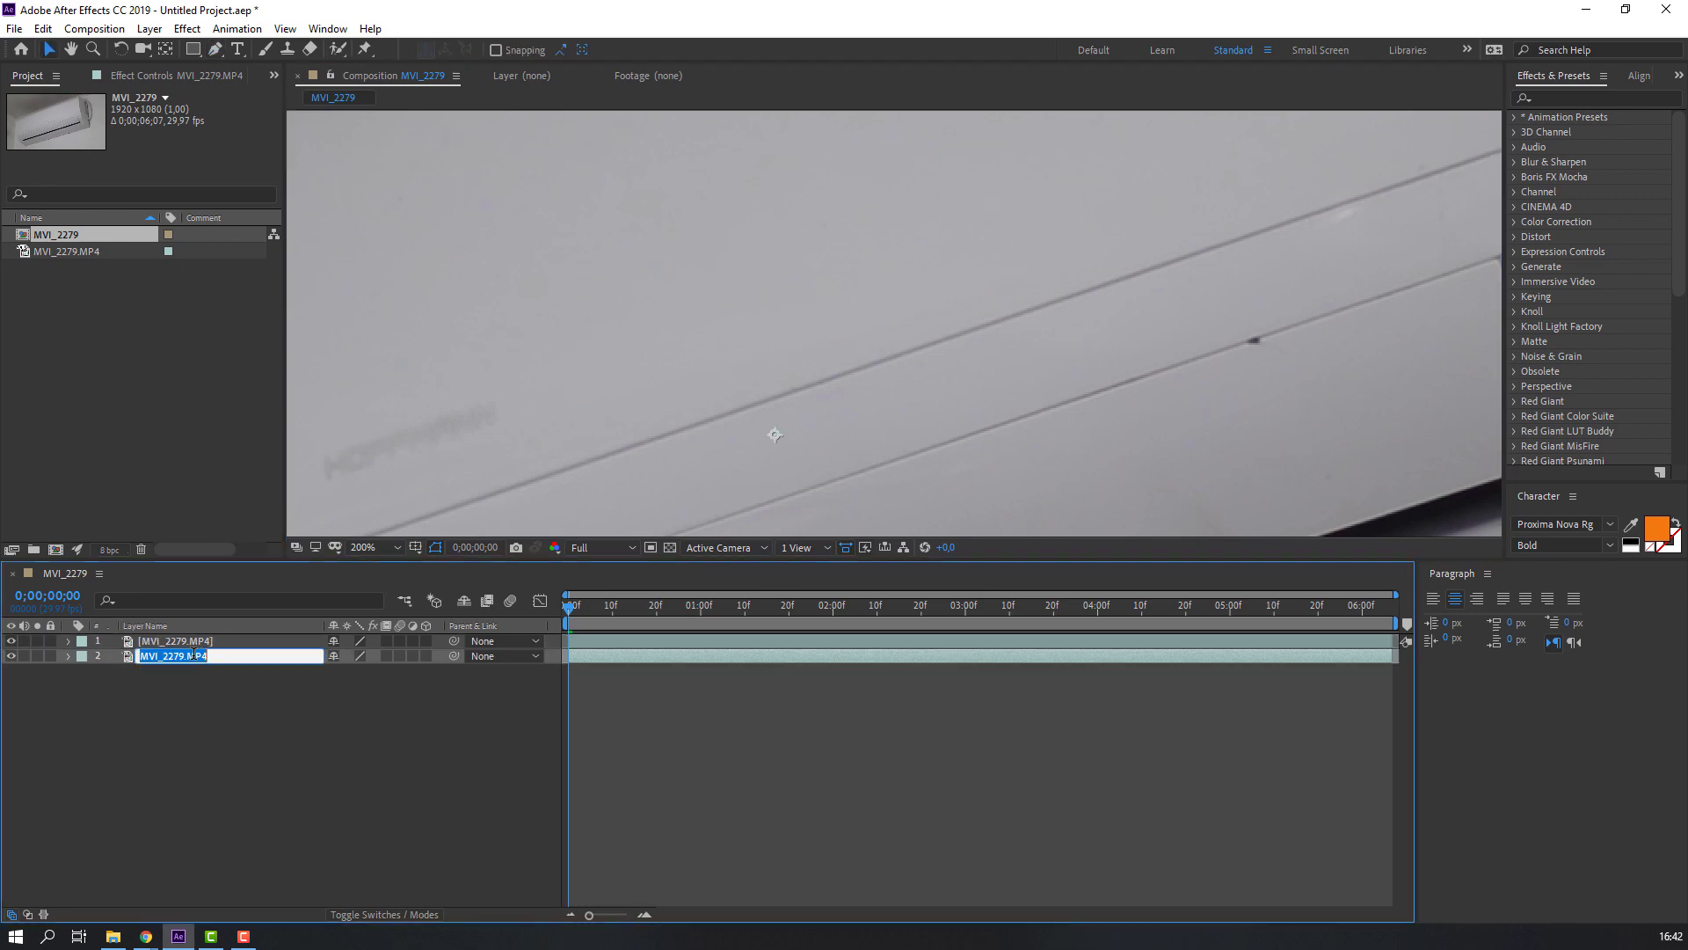
{"action": "type", "text": "orig"}
{"action": "key", "text": "Return"}
{"action": "left_click", "coordinate": [193, 643]}
{"action": "key", "text": "Return"}
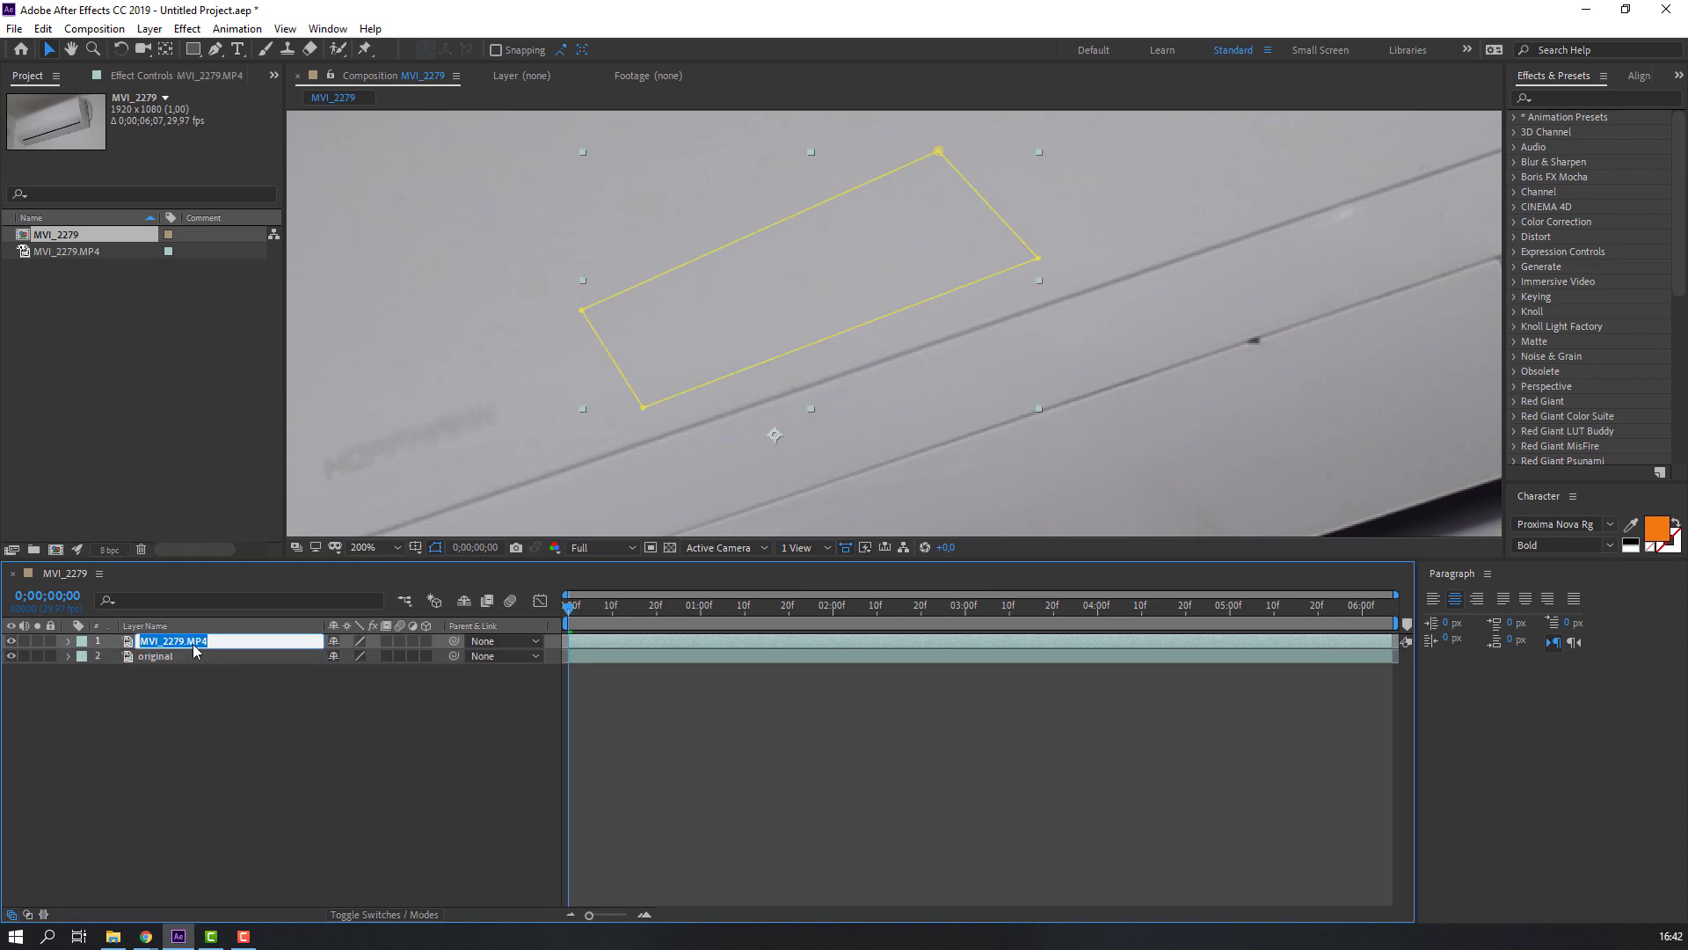
{"action": "type", "text": "mask"}
{"action": "key", "text": "Return"}
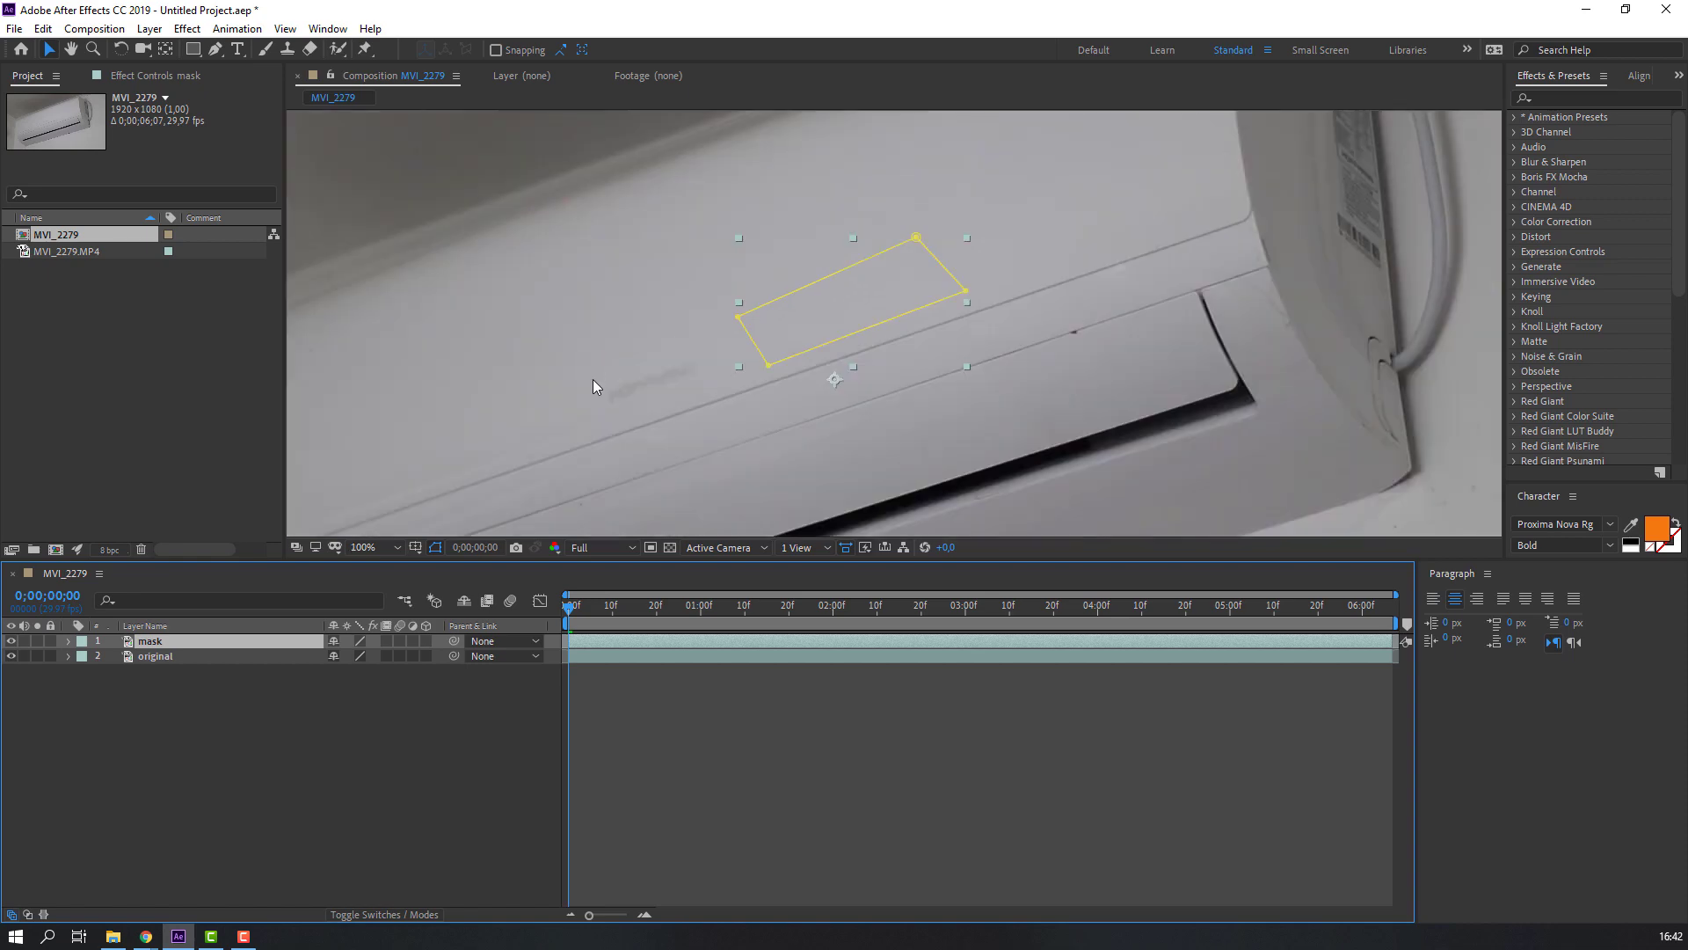
Step: Move the mask layer down and to the left so its patch covers the logo on the air conditioner, and deselect it
{"action": "left_click", "coordinate": [11, 656]}
{"action": "left_click", "coordinate": [11, 656]}
{"action": "left_click", "coordinate": [710, 383]}
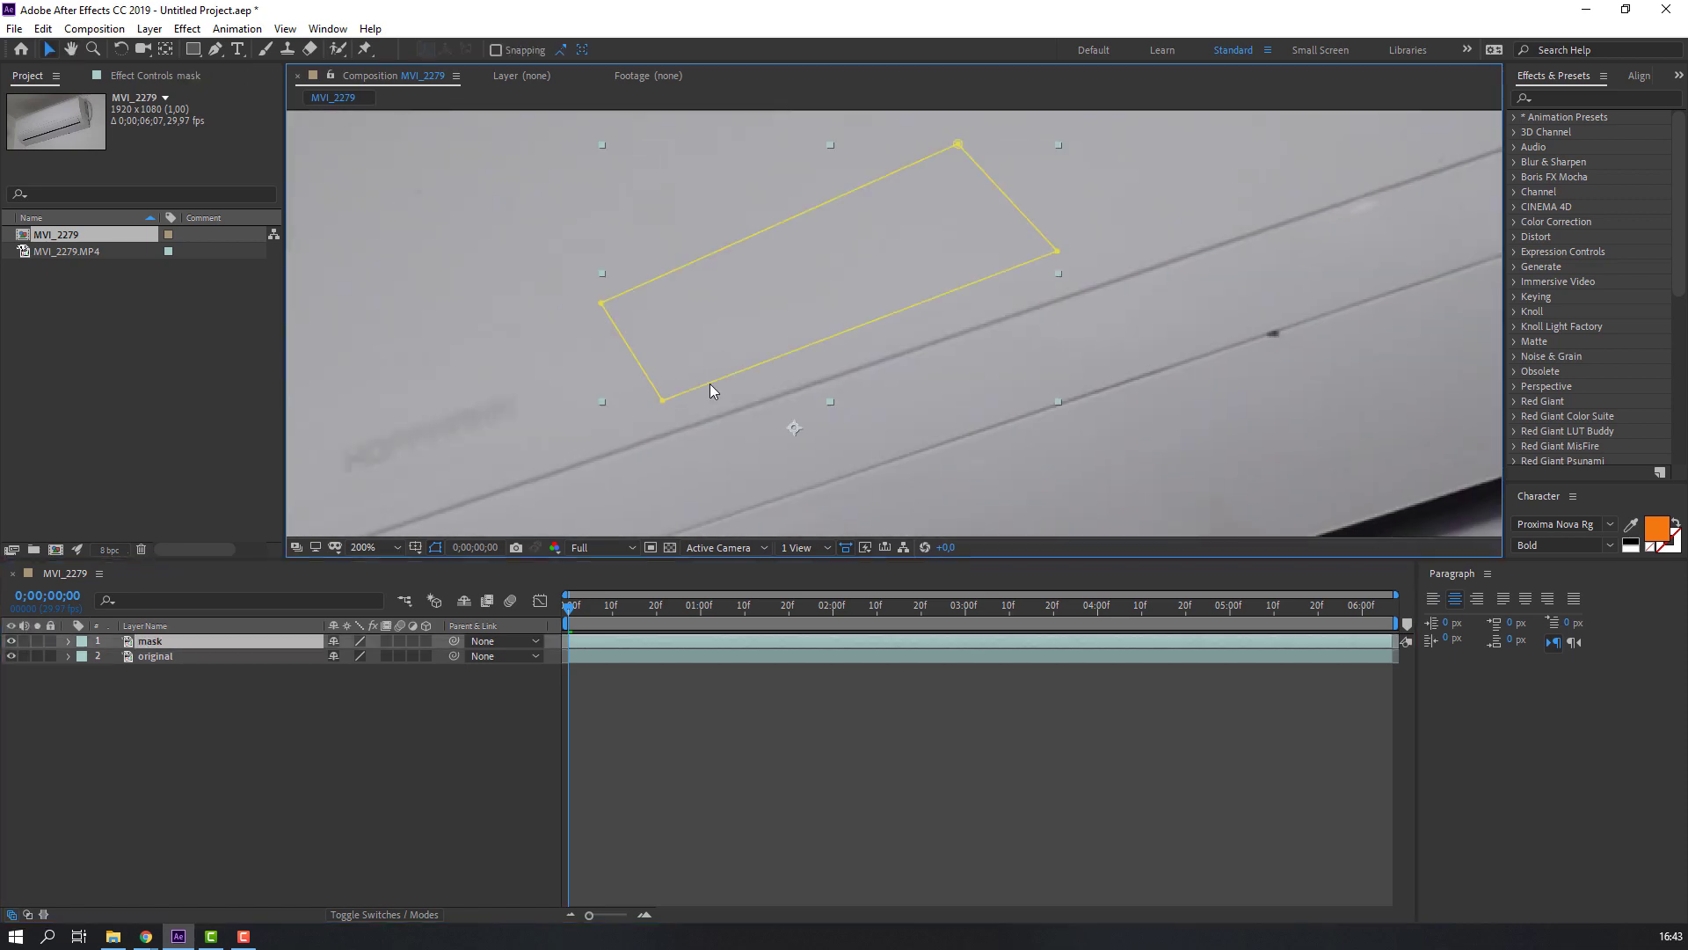
{"action": "left_click_drag", "start_coordinate": [582, 403], "coordinate": [735, 341]}
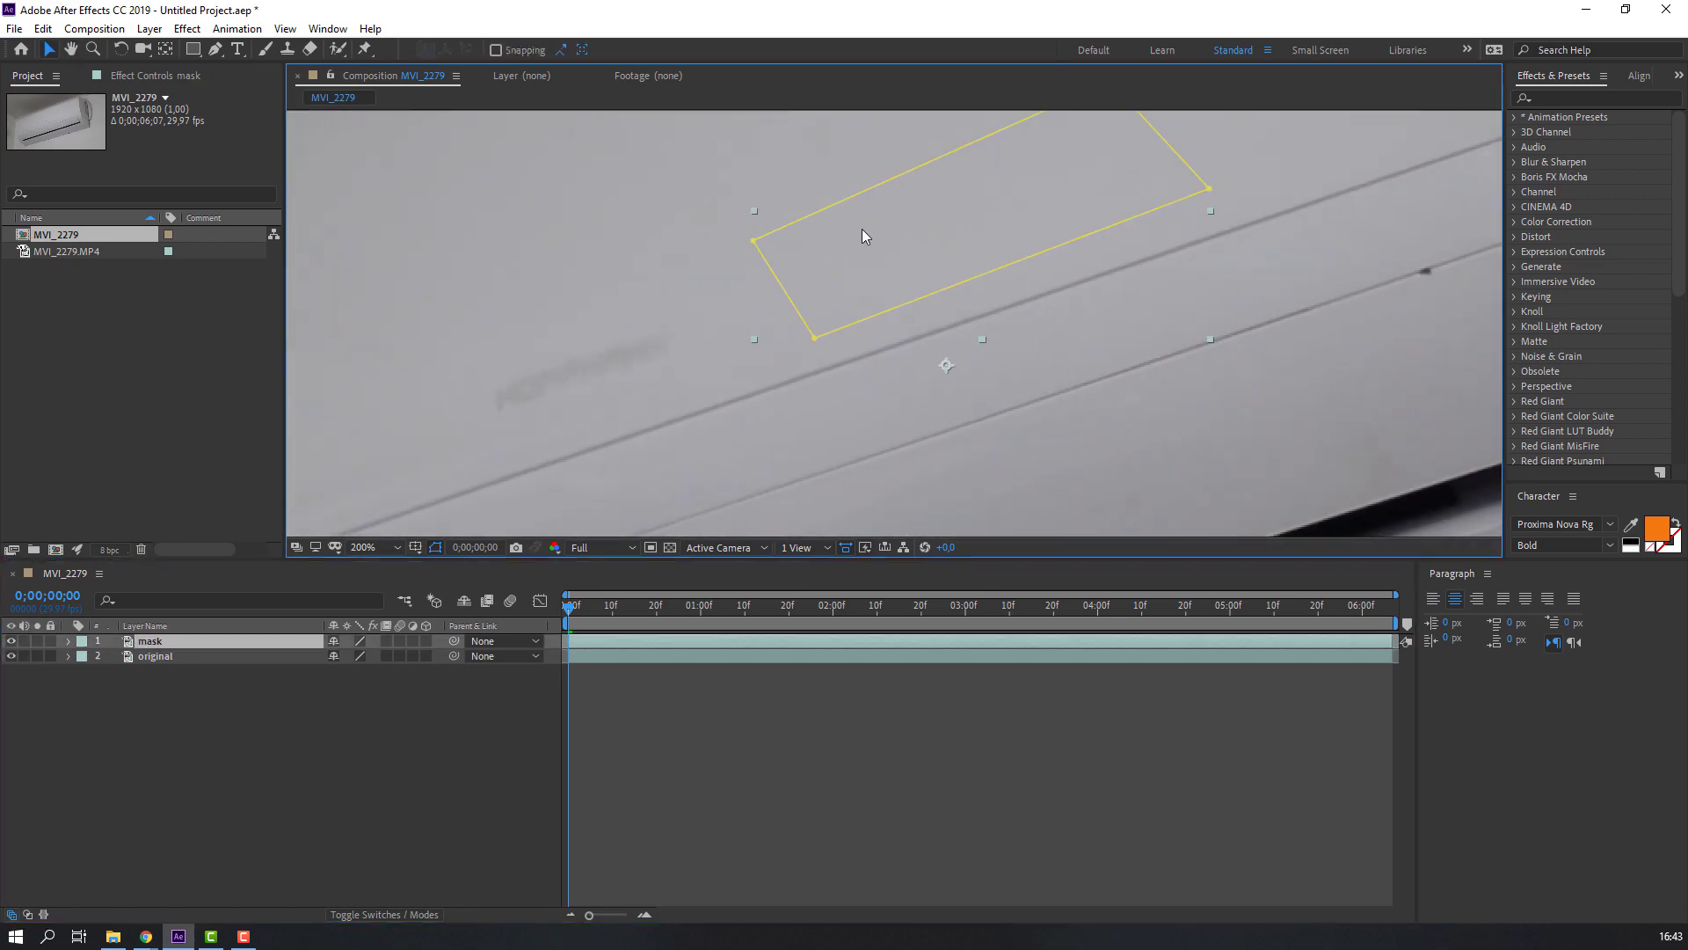
{"action": "left_click_drag", "start_coordinate": [810, 250], "coordinate": [520, 373]}
{"action": "key", "text": "ctrl+shift+a"}
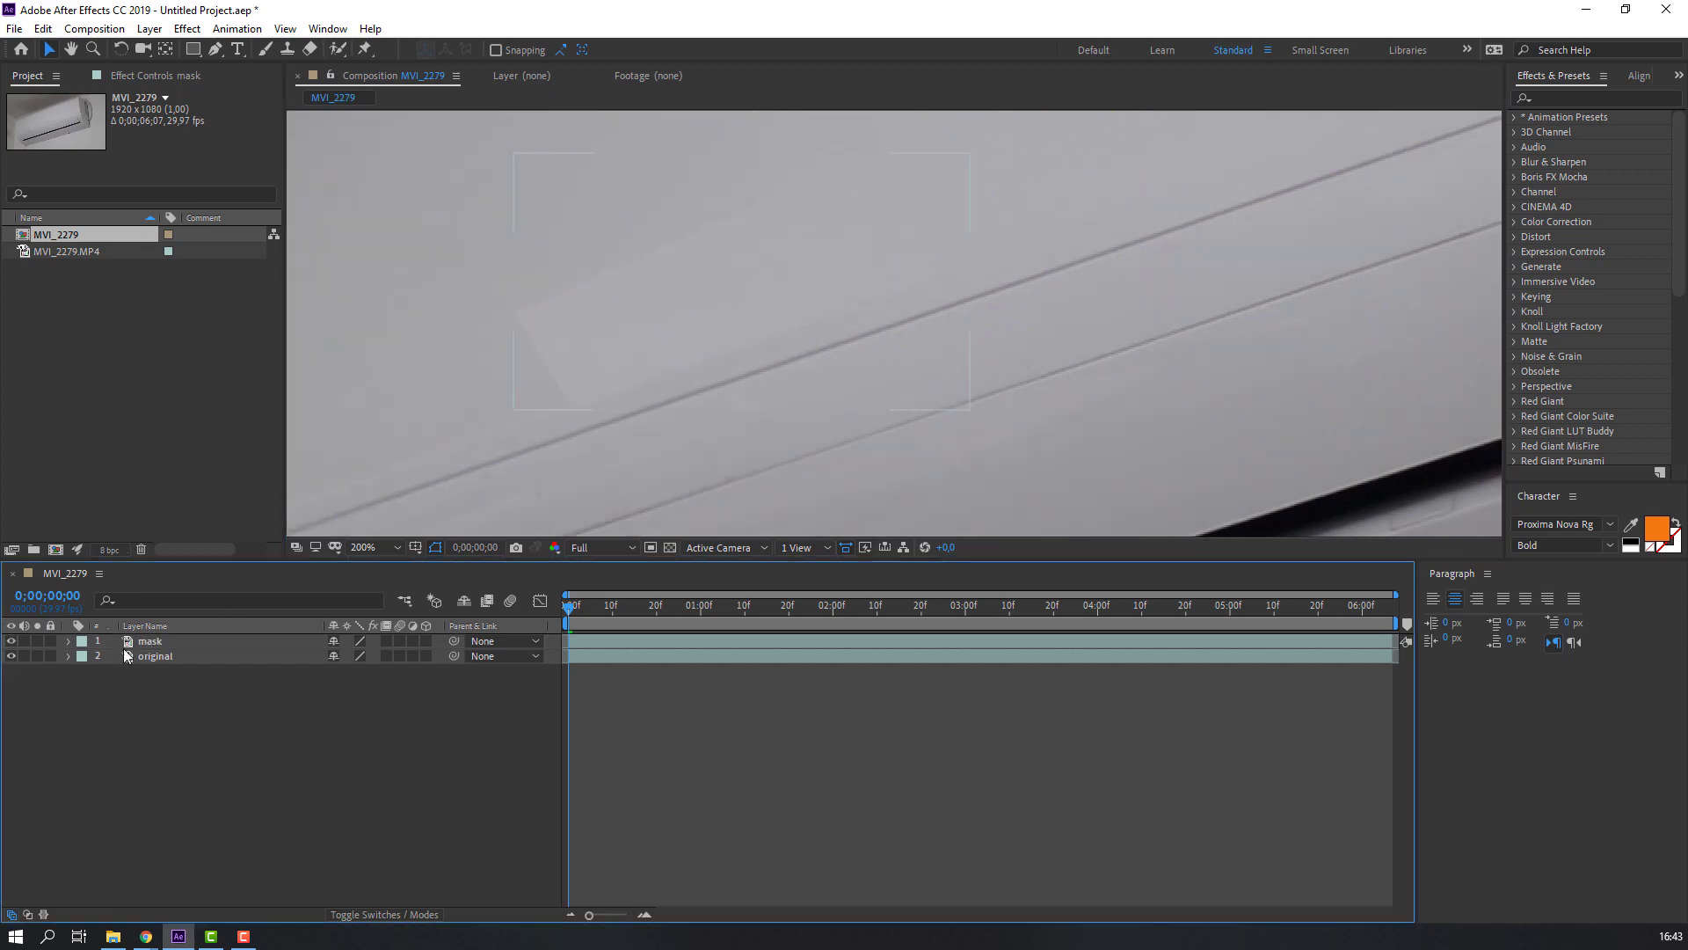
Step: Set the Mask Feather of Mask 1 on the mask layer to 15 pixels and deselect the layer
{"action": "left_click", "coordinate": [151, 641]}
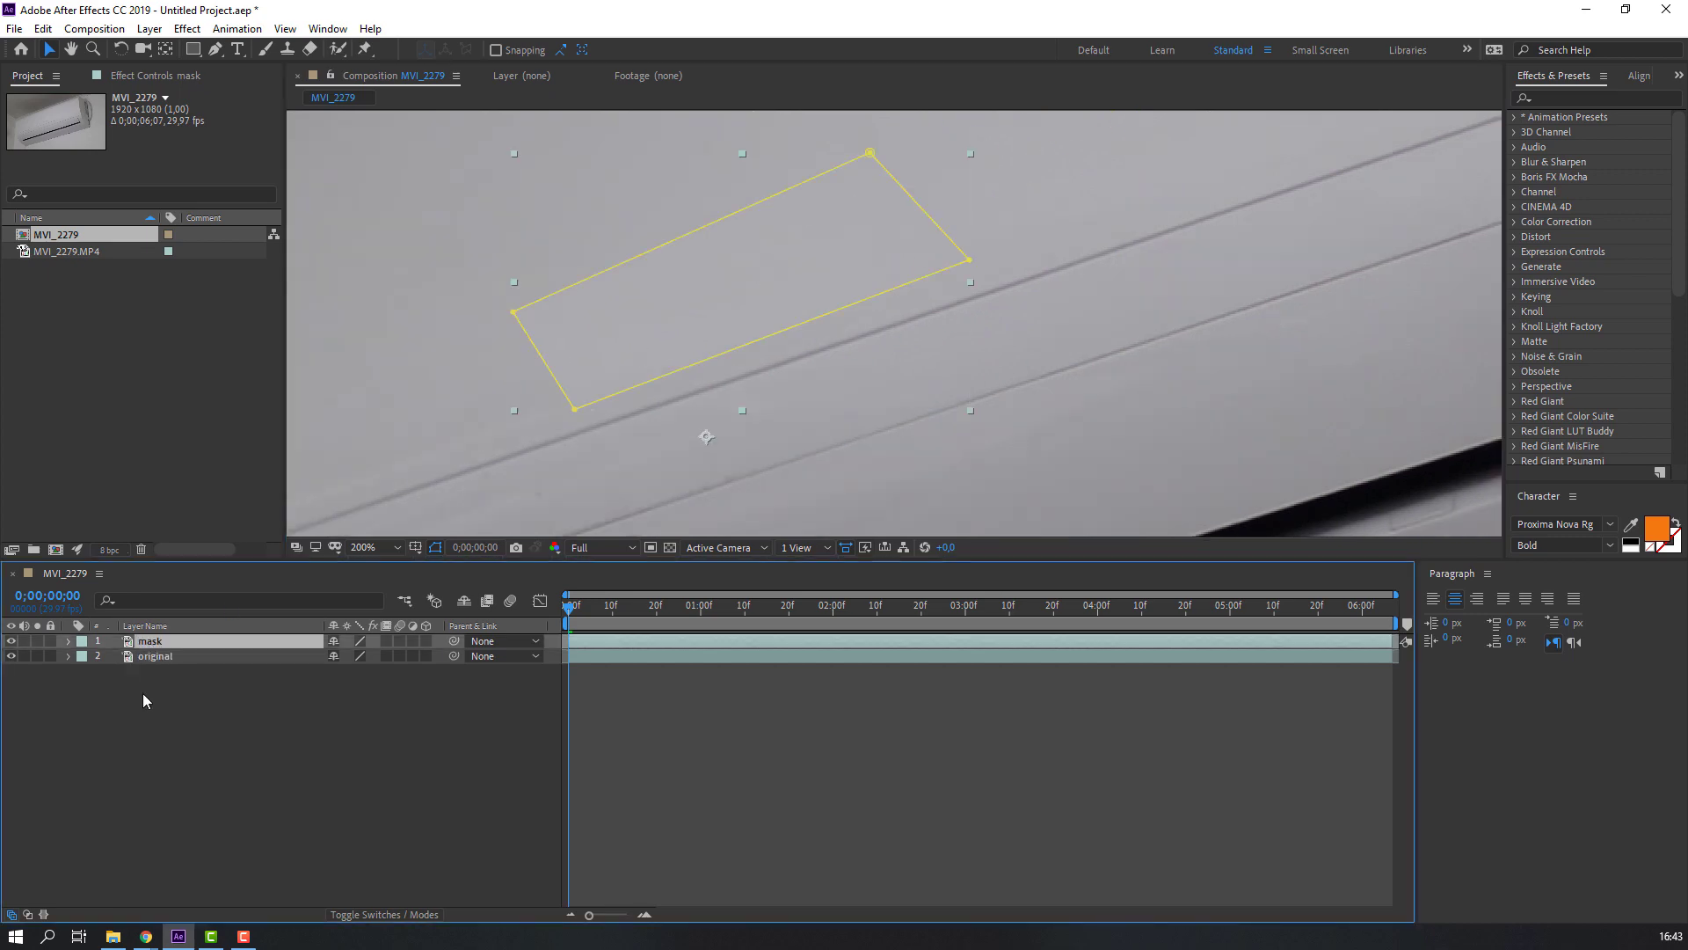
{"action": "left_click", "coordinate": [68, 647]}
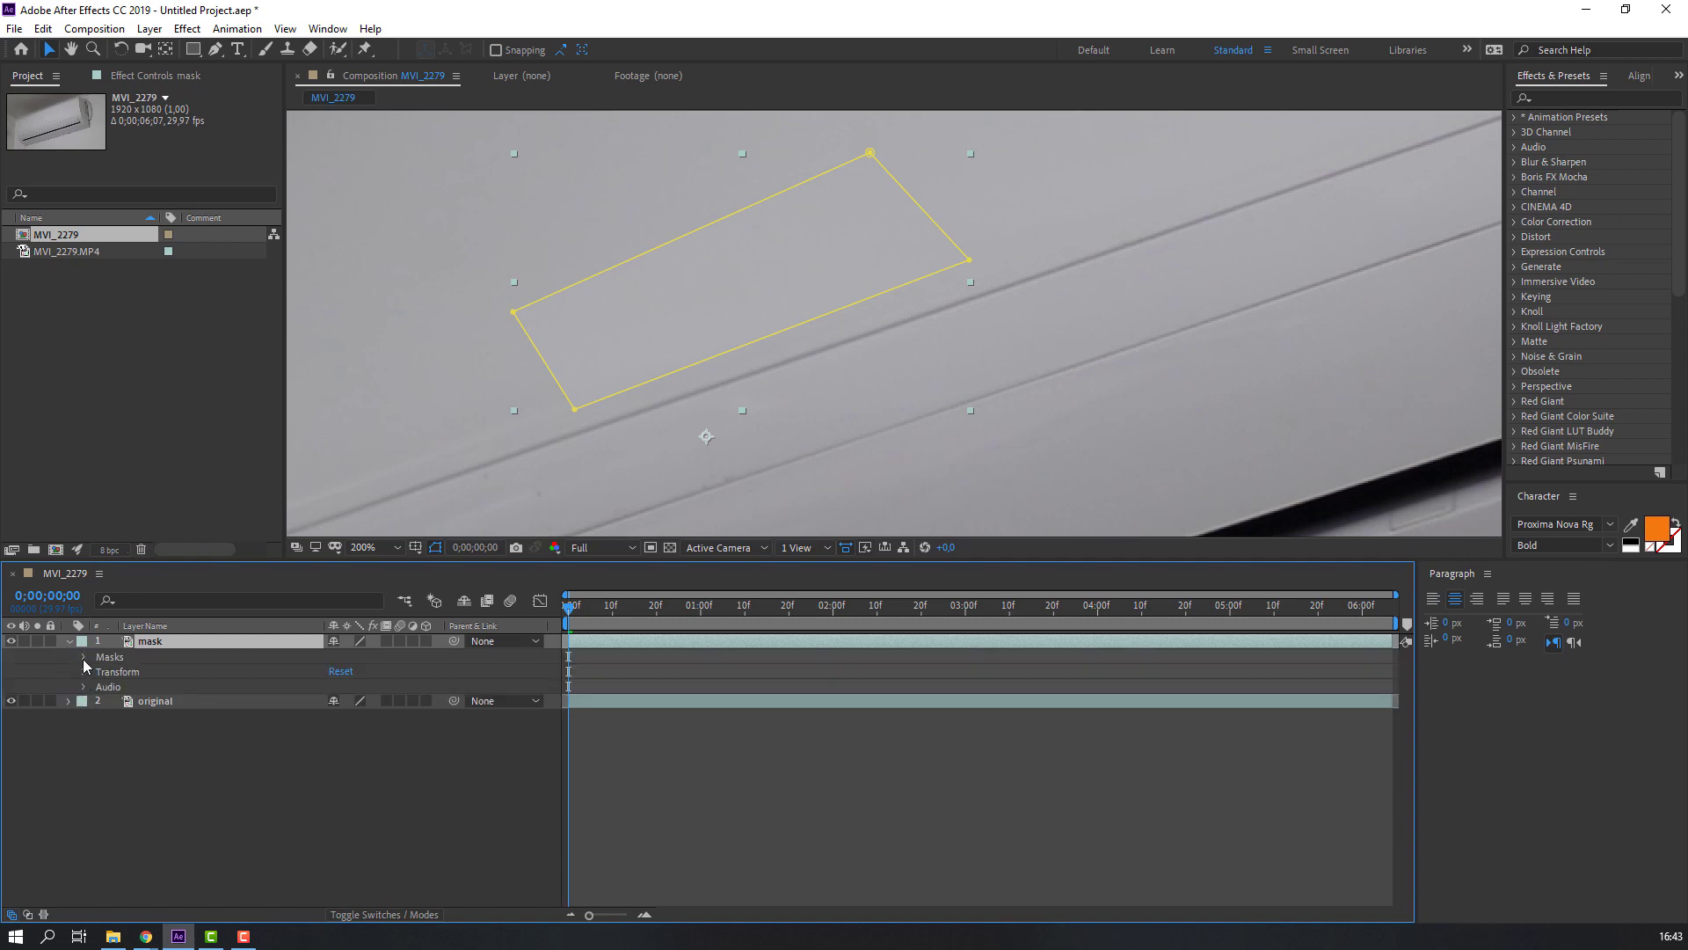
{"action": "left_click", "coordinate": [84, 657]}
{"action": "left_click", "coordinate": [124, 673]}
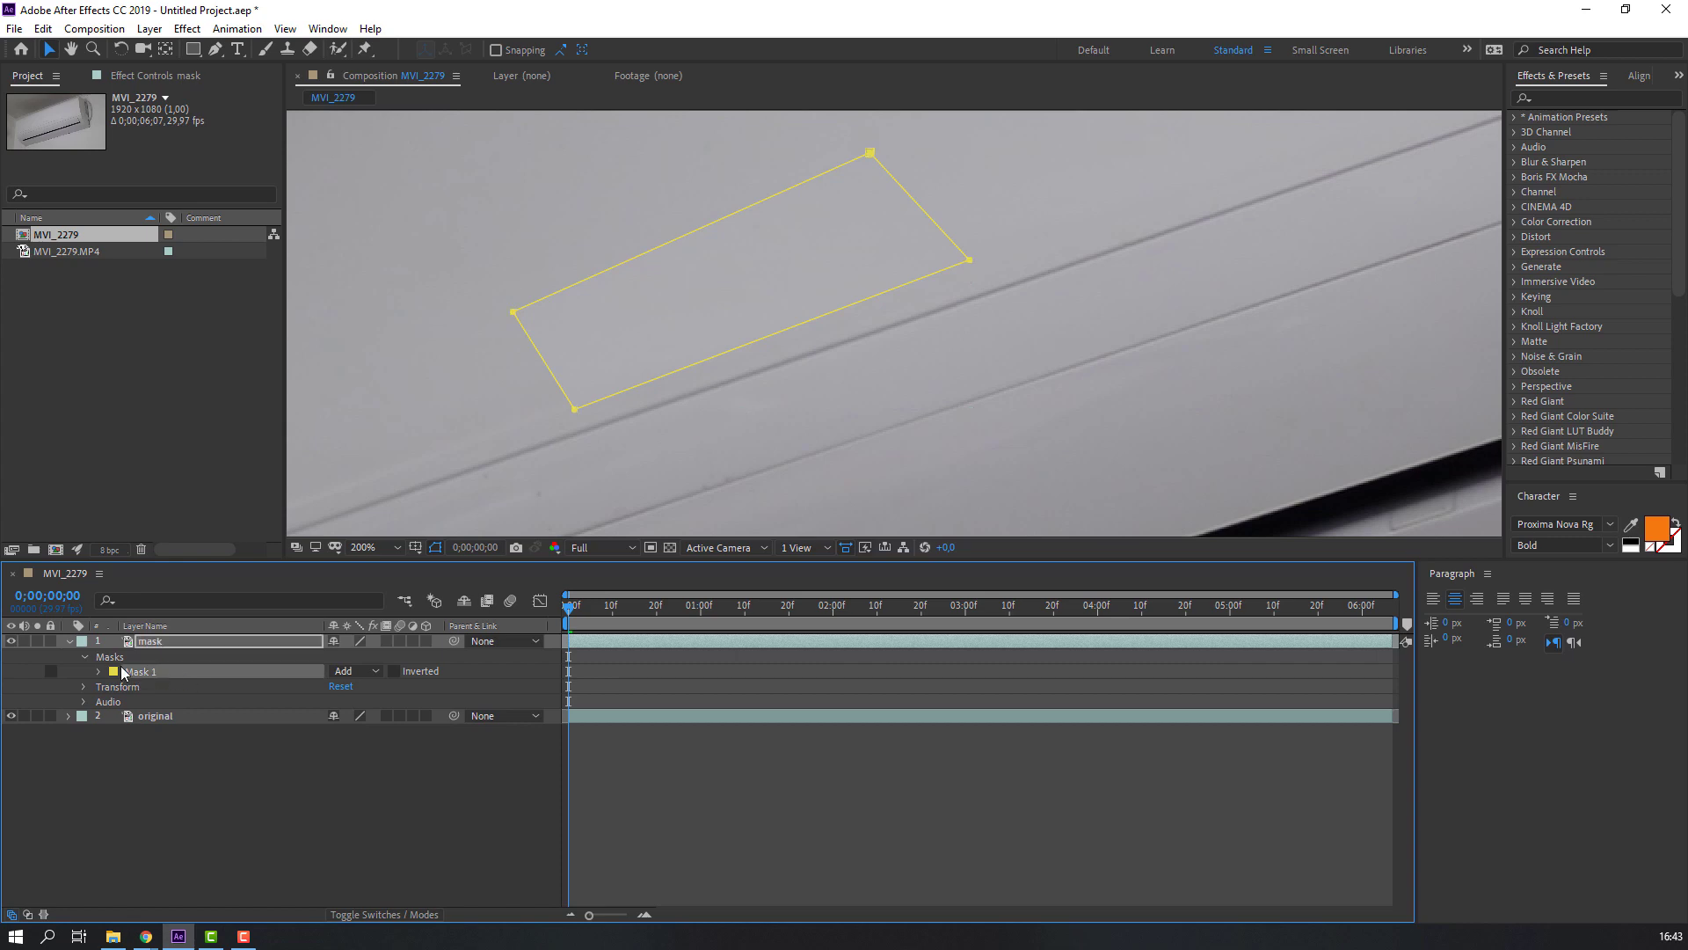
{"action": "left_click", "coordinate": [99, 672]}
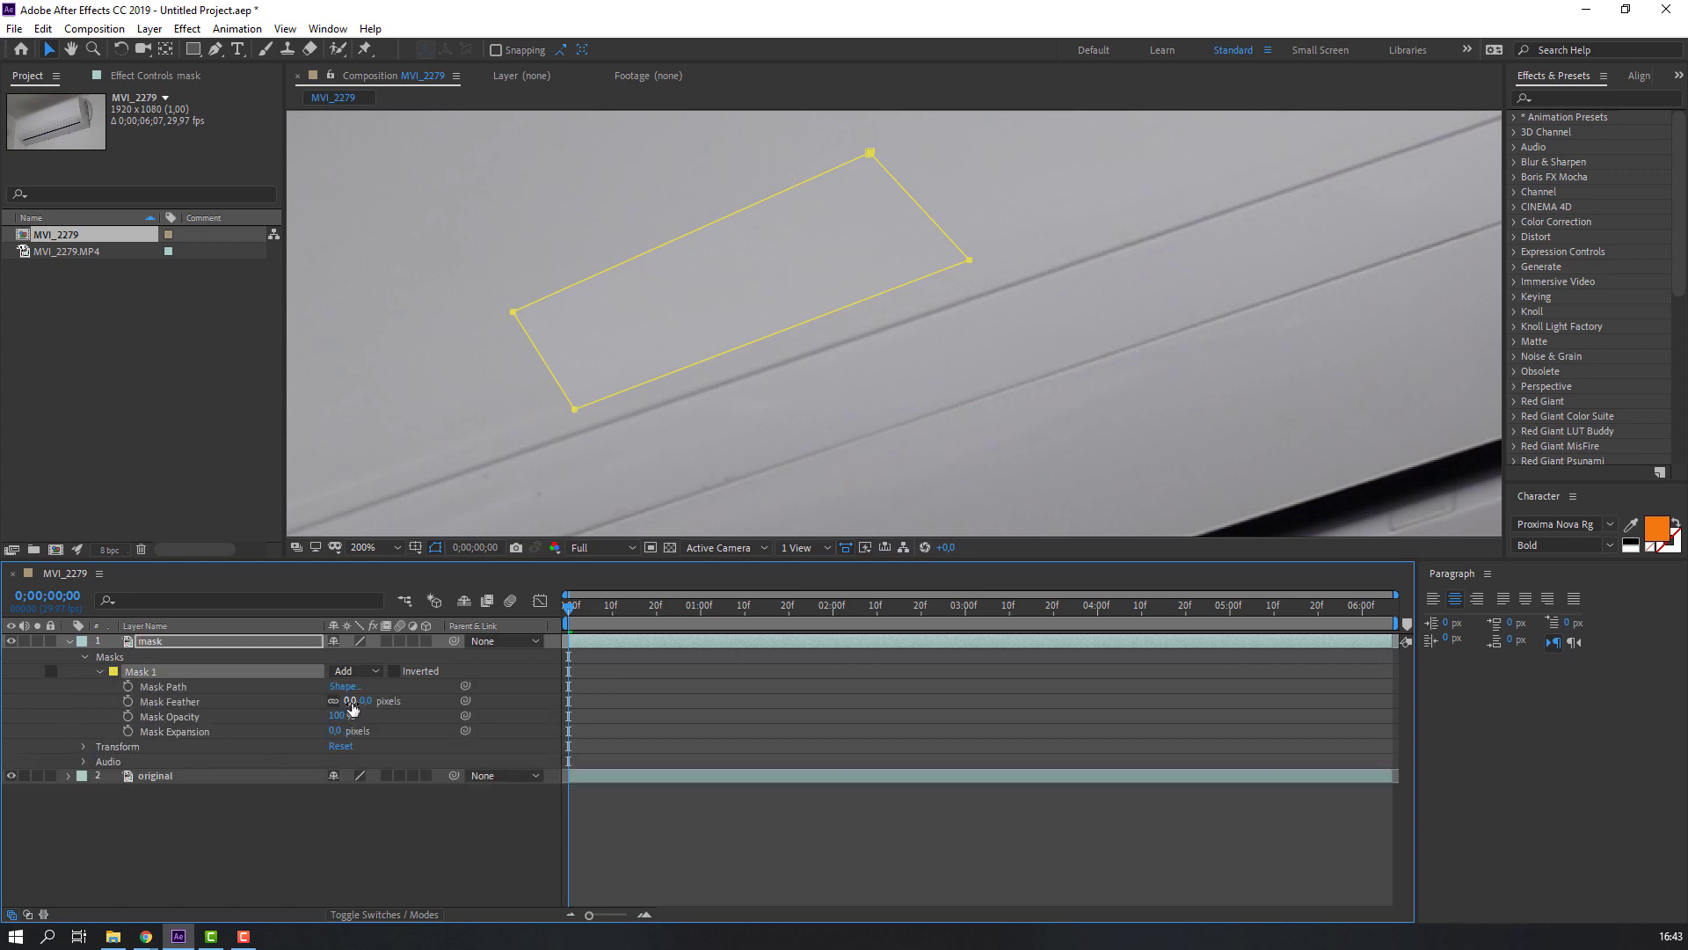
{"action": "left_click", "coordinate": [350, 701]}
{"action": "type", "text": "15"}
{"action": "key", "text": "Return"}
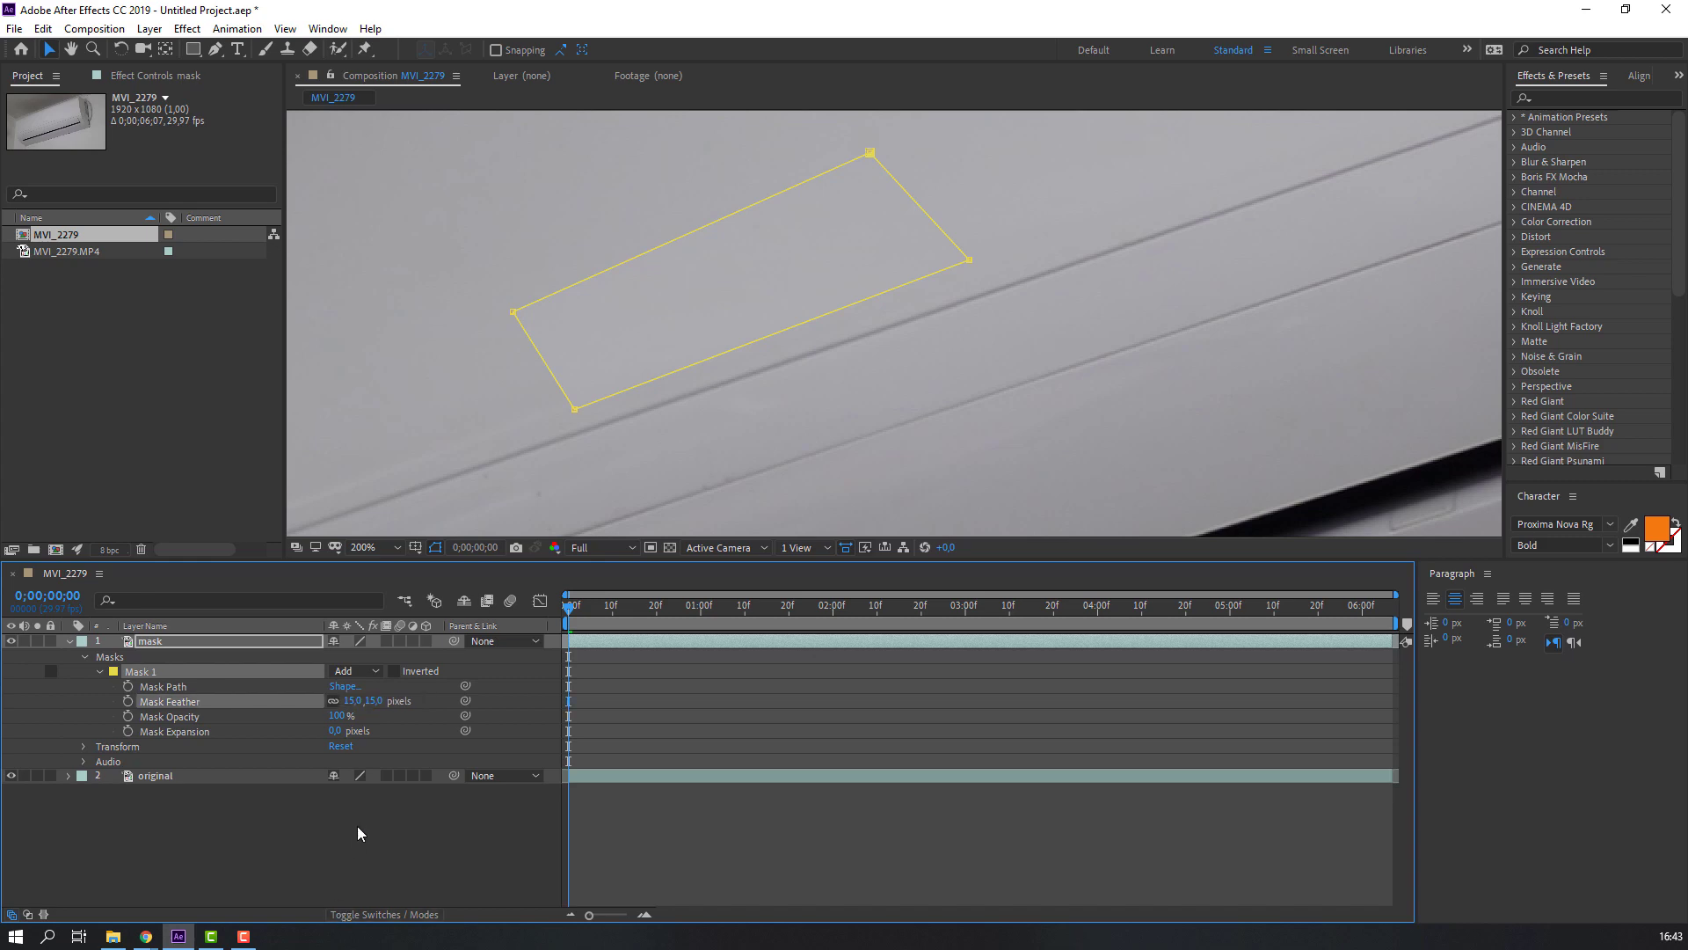
{"action": "left_click", "coordinate": [509, 451]}
{"action": "scroll", "coordinate": [458, 436], "scroll_direction": "down", "scroll_amount": 3}
{"action": "scroll", "coordinate": [570, 454], "scroll_direction": "up", "scroll_amount": 2}
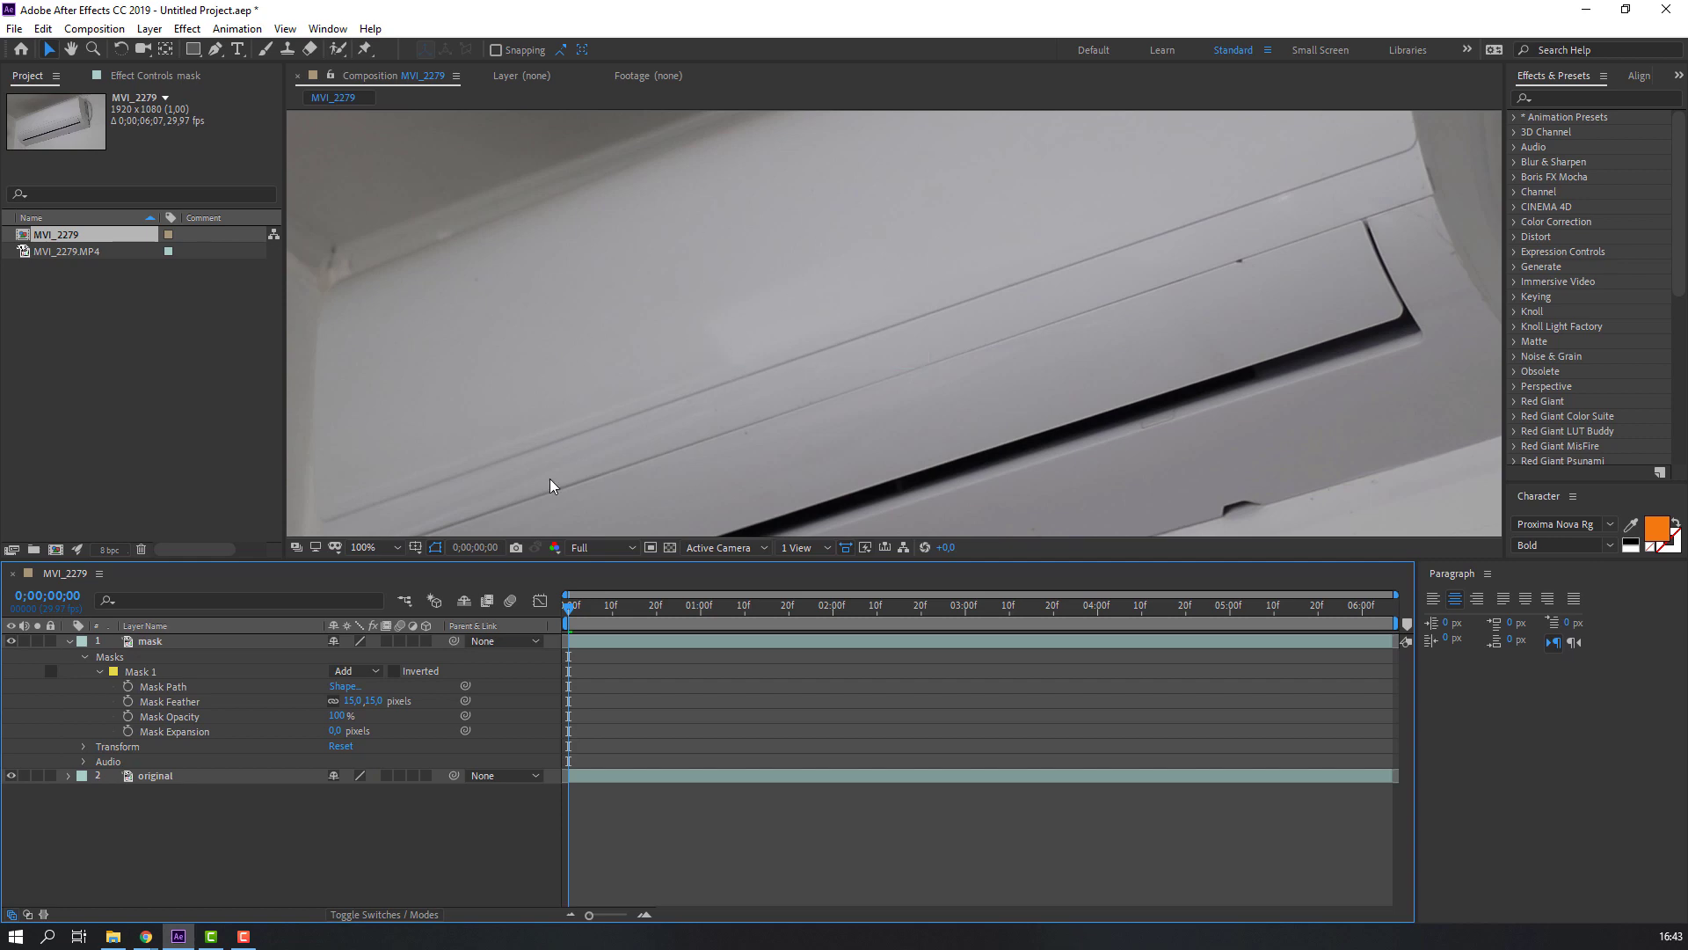
{"action": "scroll", "coordinate": [743, 335], "scroll_direction": "up", "scroll_amount": 2}
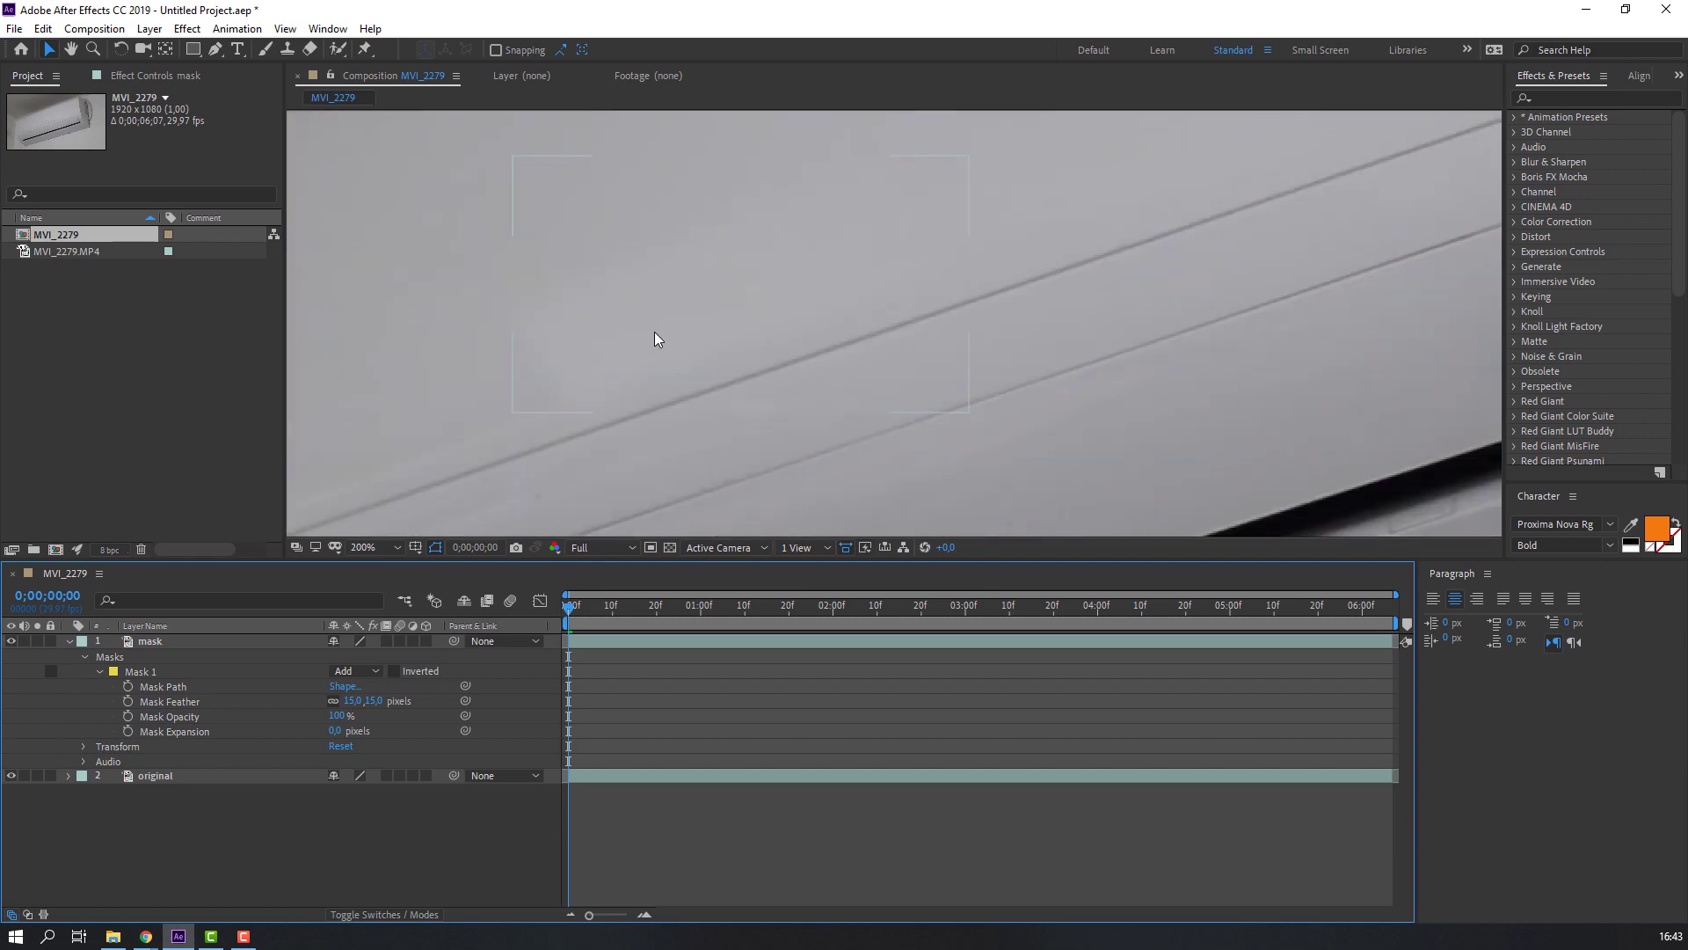
Step: Select the mask layer's patch and hide the mask outline in the composition view
{"action": "left_click", "coordinate": [570, 339]}
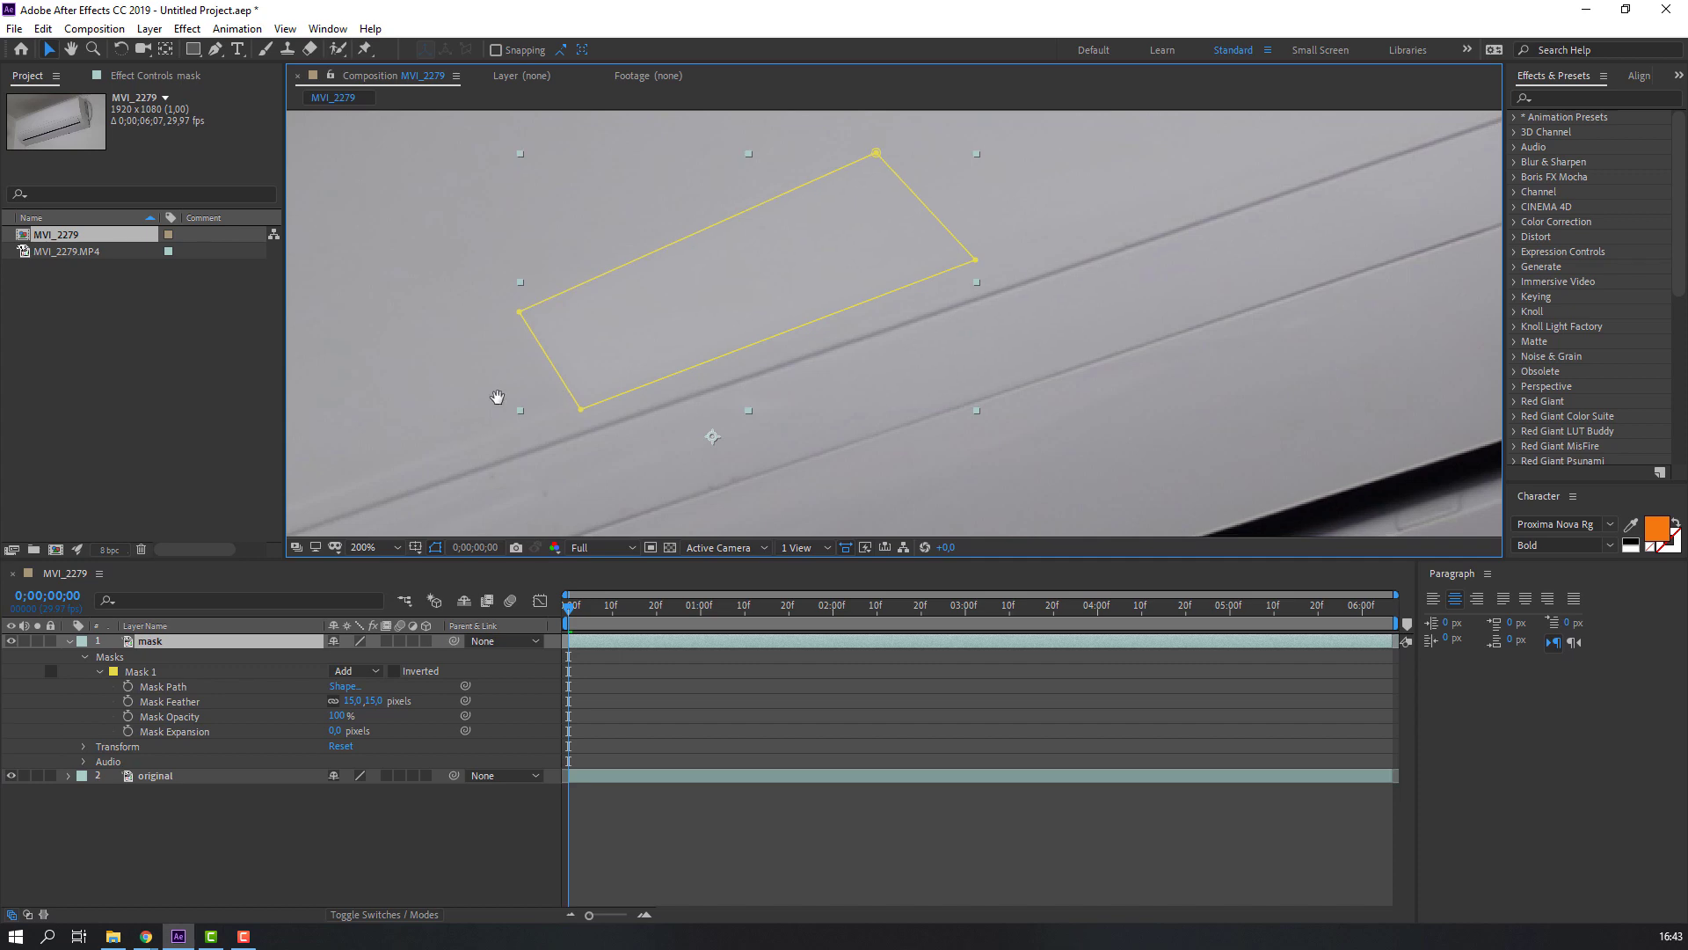
{"action": "left_click_drag", "start_coordinate": [495, 392], "coordinate": [464, 457]}
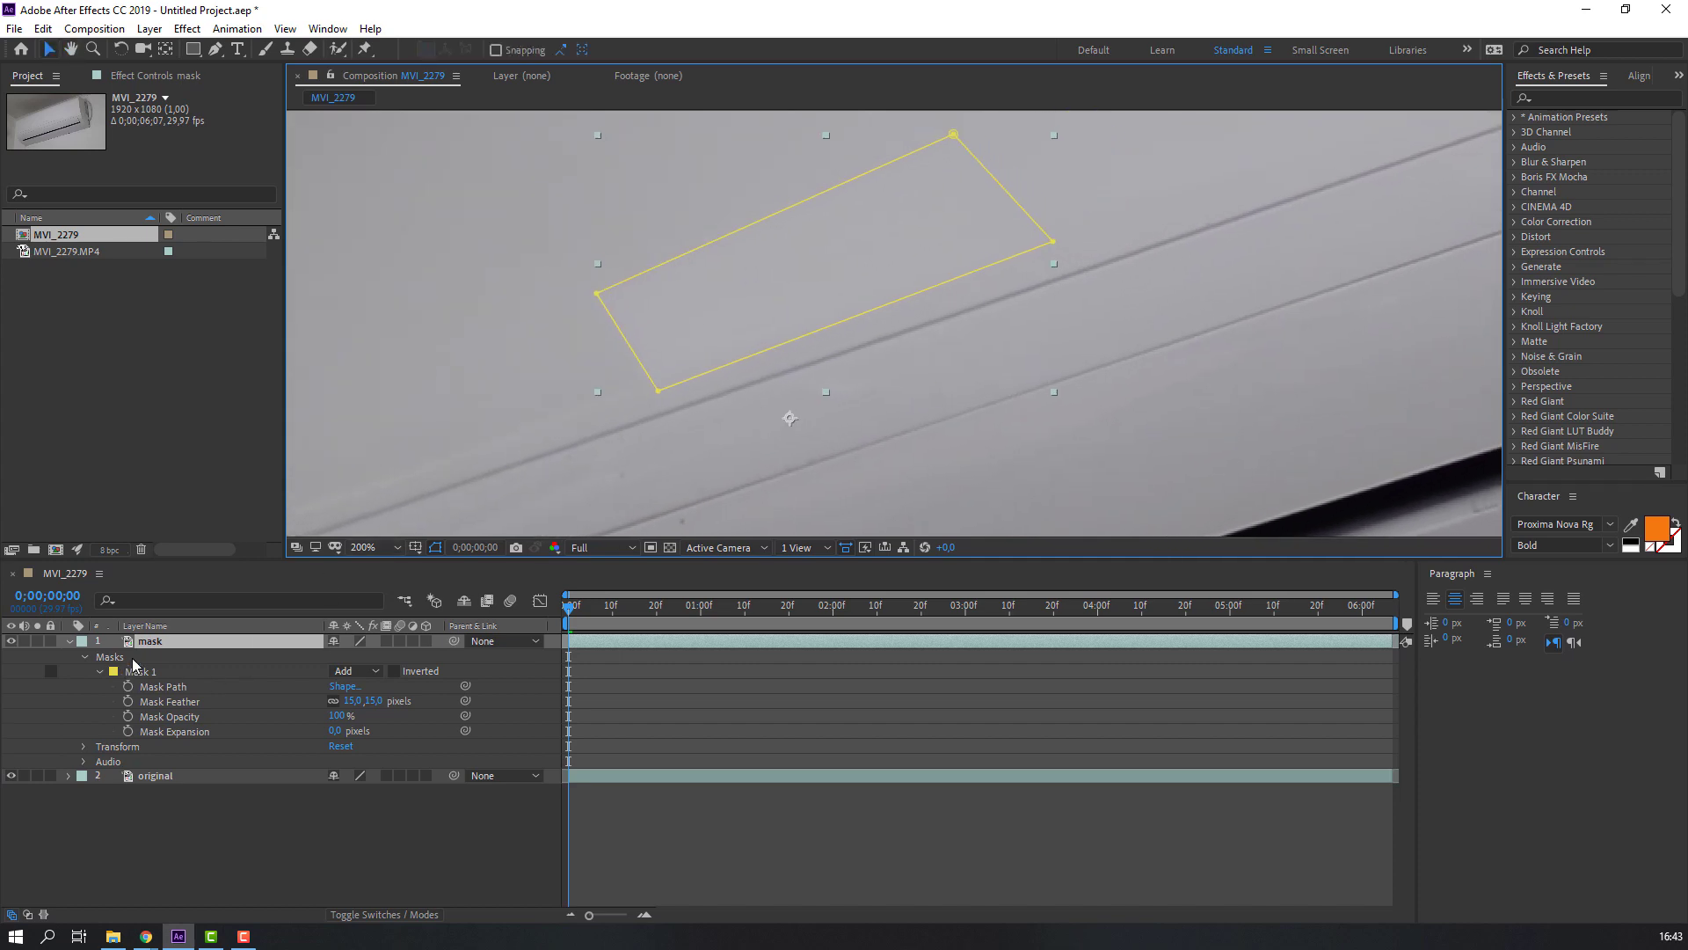
{"action": "left_click", "coordinate": [434, 549]}
{"action": "left_click", "coordinate": [435, 547]}
{"action": "left_click", "coordinate": [434, 547]}
{"action": "left_click", "coordinate": [434, 547]}
{"action": "left_click", "coordinate": [435, 547]}
{"action": "left_click", "coordinate": [434, 546]}
{"action": "left_click", "coordinate": [434, 547]}
Step: Find the Levels effect and apply it to the mask layer
{"action": "left_click", "coordinate": [1560, 98]}
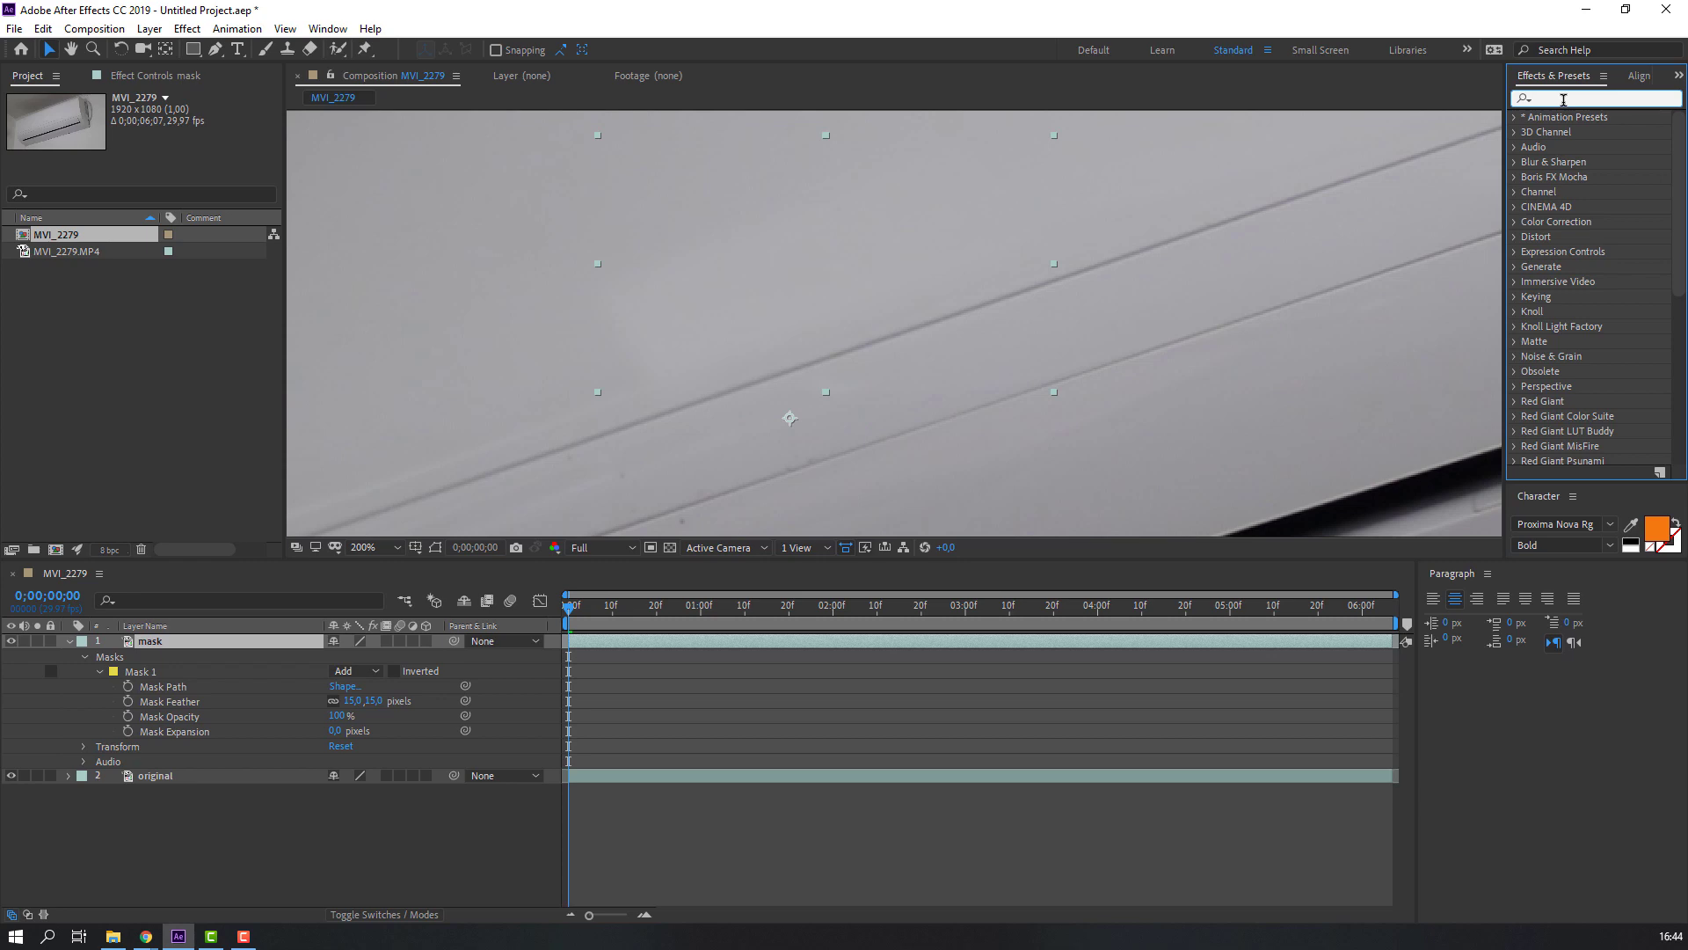
{"action": "type", "text": "levels"}
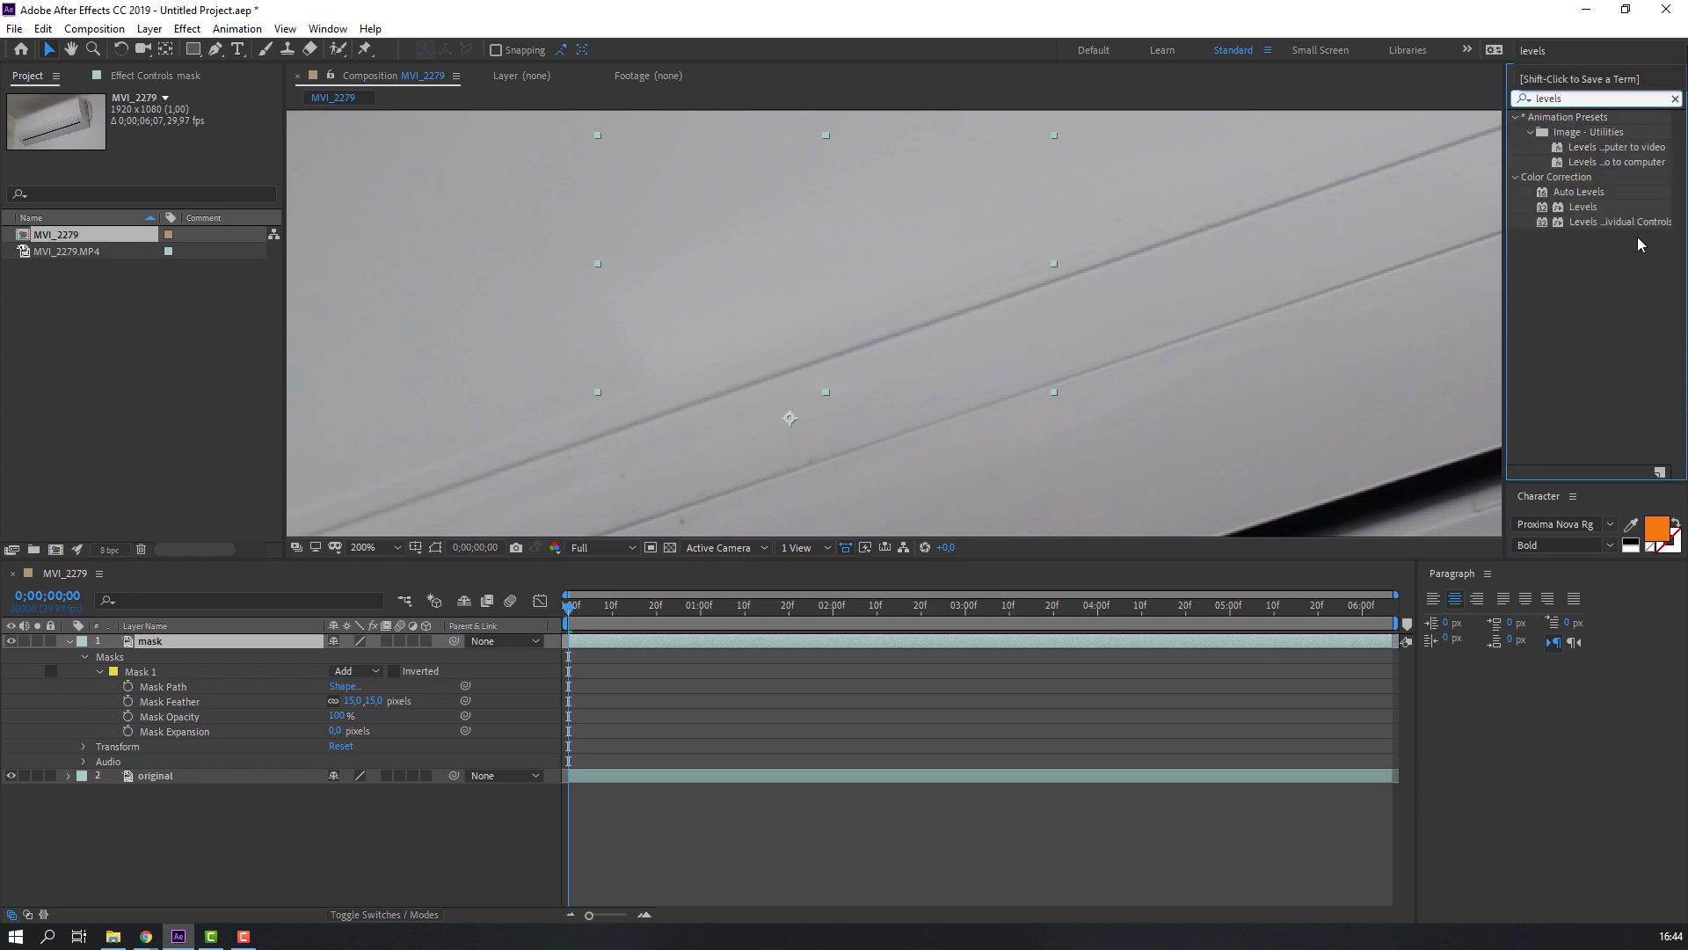
{"action": "left_click", "coordinate": [1582, 210]}
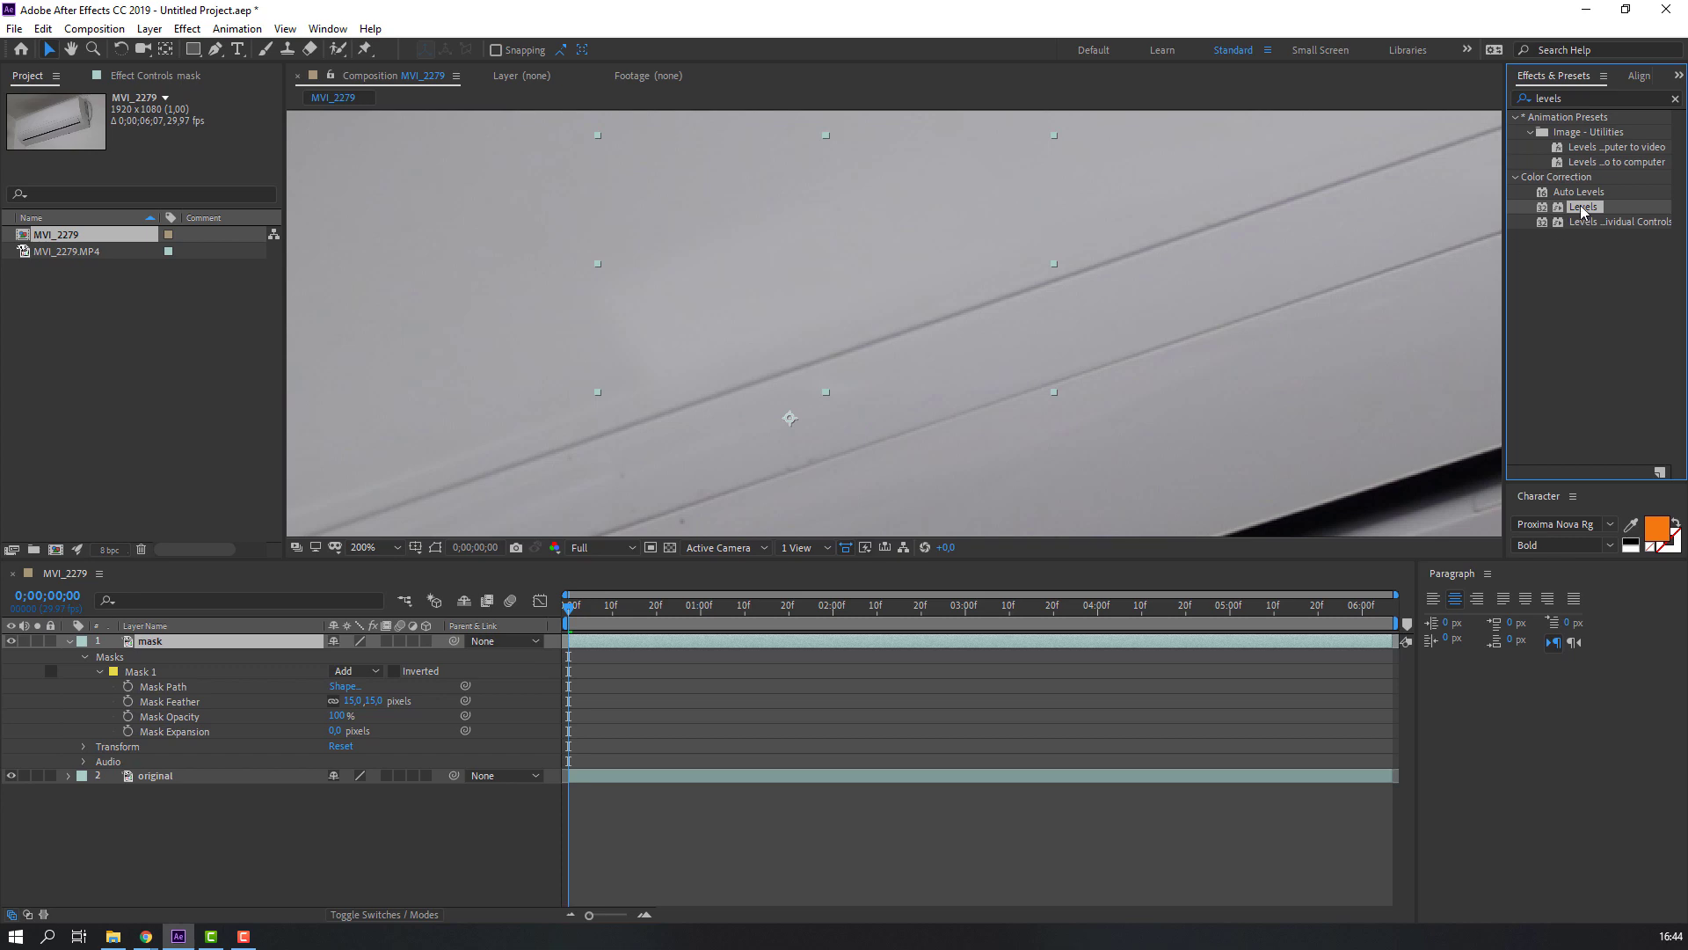
{"action": "left_click_drag", "start_coordinate": [1582, 211], "coordinate": [151, 653]}
{"action": "scroll", "coordinate": [481, 482], "scroll_direction": "down", "scroll_amount": 2}
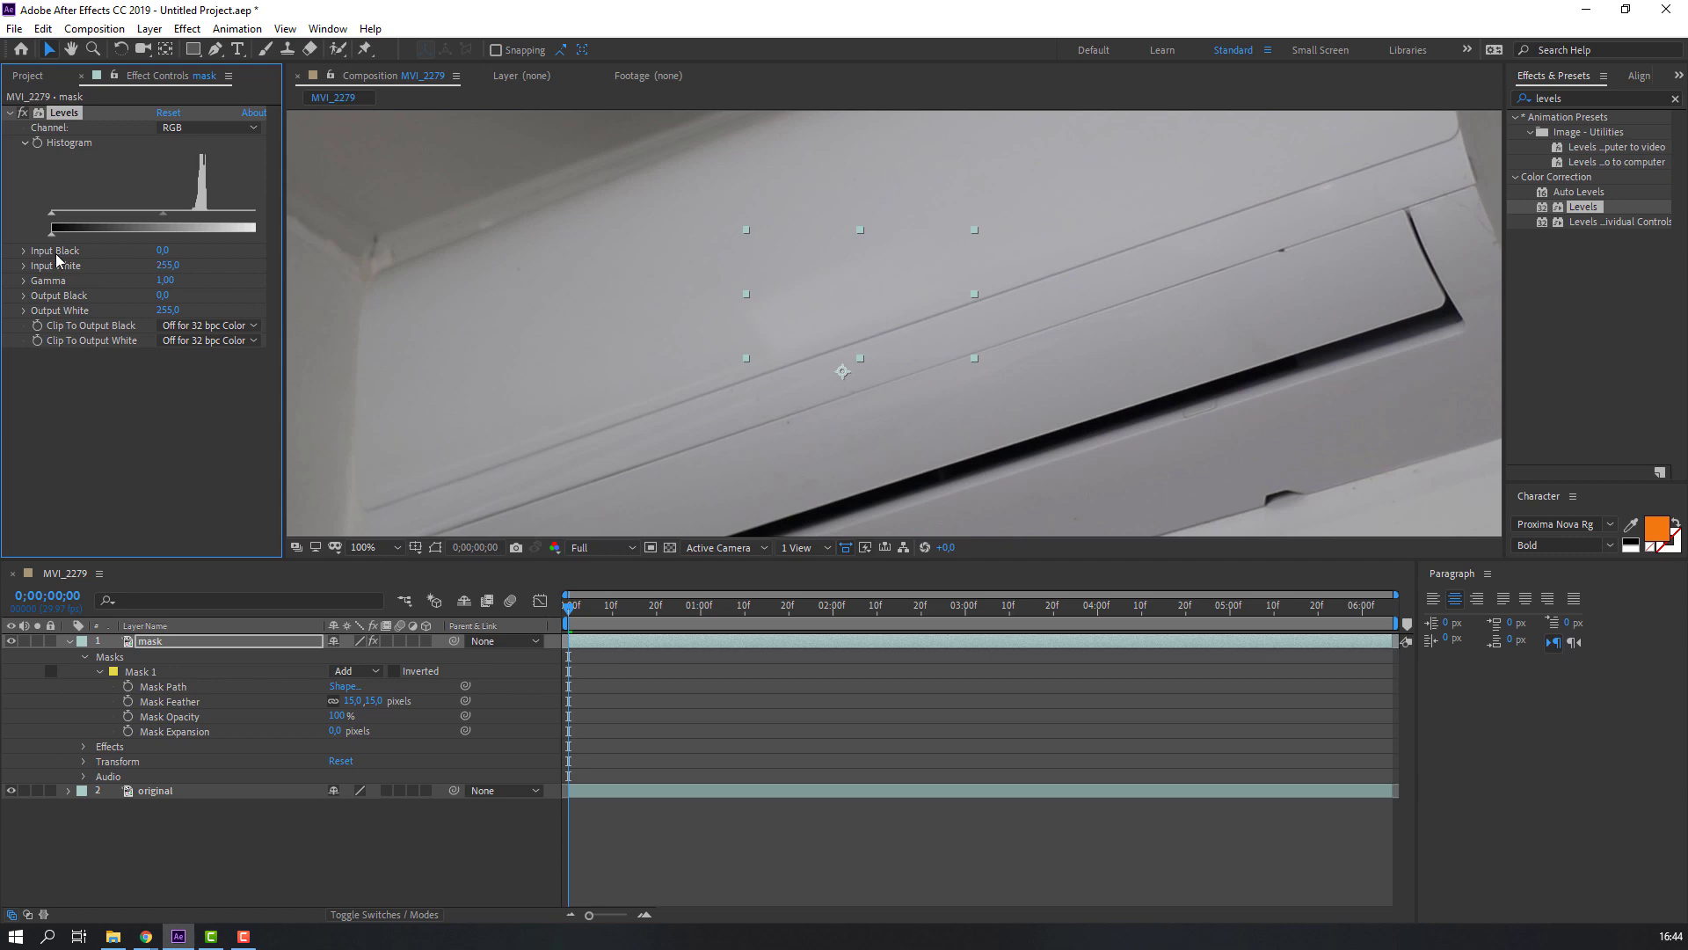
Step: Set the Input Black of the mask layer's Levels effect to 5, then deselect the layer and collapse its properties
{"action": "left_click", "coordinate": [163, 253]}
{"action": "type", "text": "5"}
{"action": "key", "text": "Return"}
{"action": "left_click", "coordinate": [236, 804]}
{"action": "scroll", "coordinate": [501, 378], "scroll_direction": "down", "scroll_amount": 2}
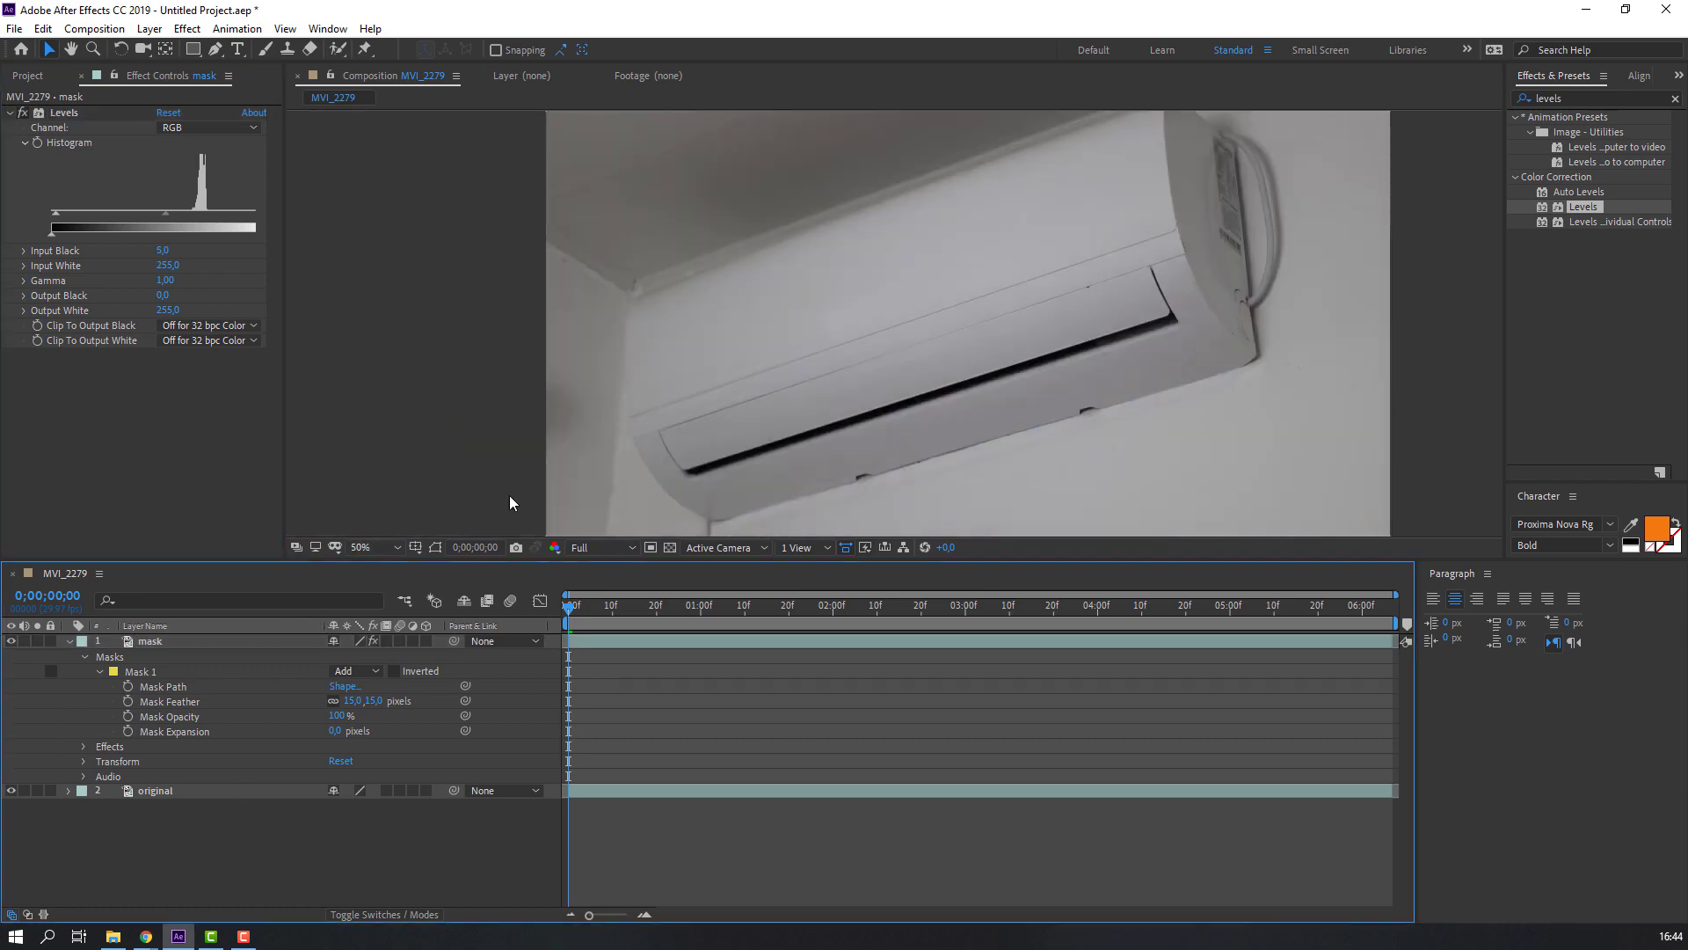
{"action": "left_click", "coordinate": [68, 641]}
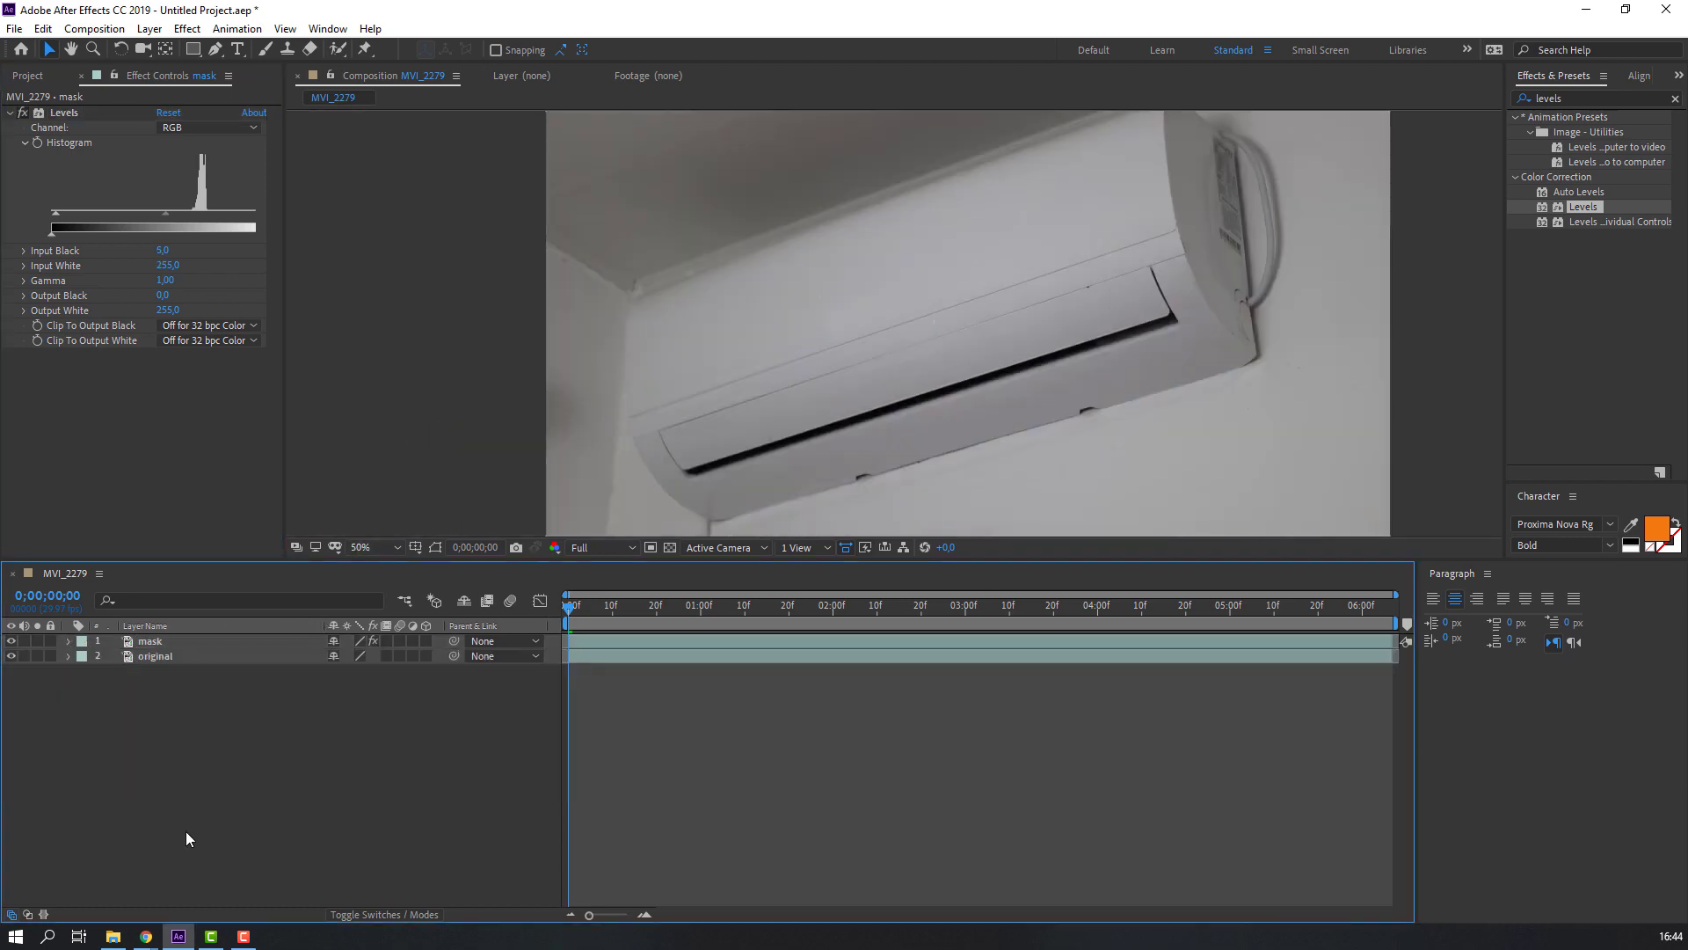
Step: Fit the whole composition in the viewer and play it back to check the covered logo area
{"action": "left_click", "coordinate": [372, 547]}
{"action": "left_click", "coordinate": [382, 585]}
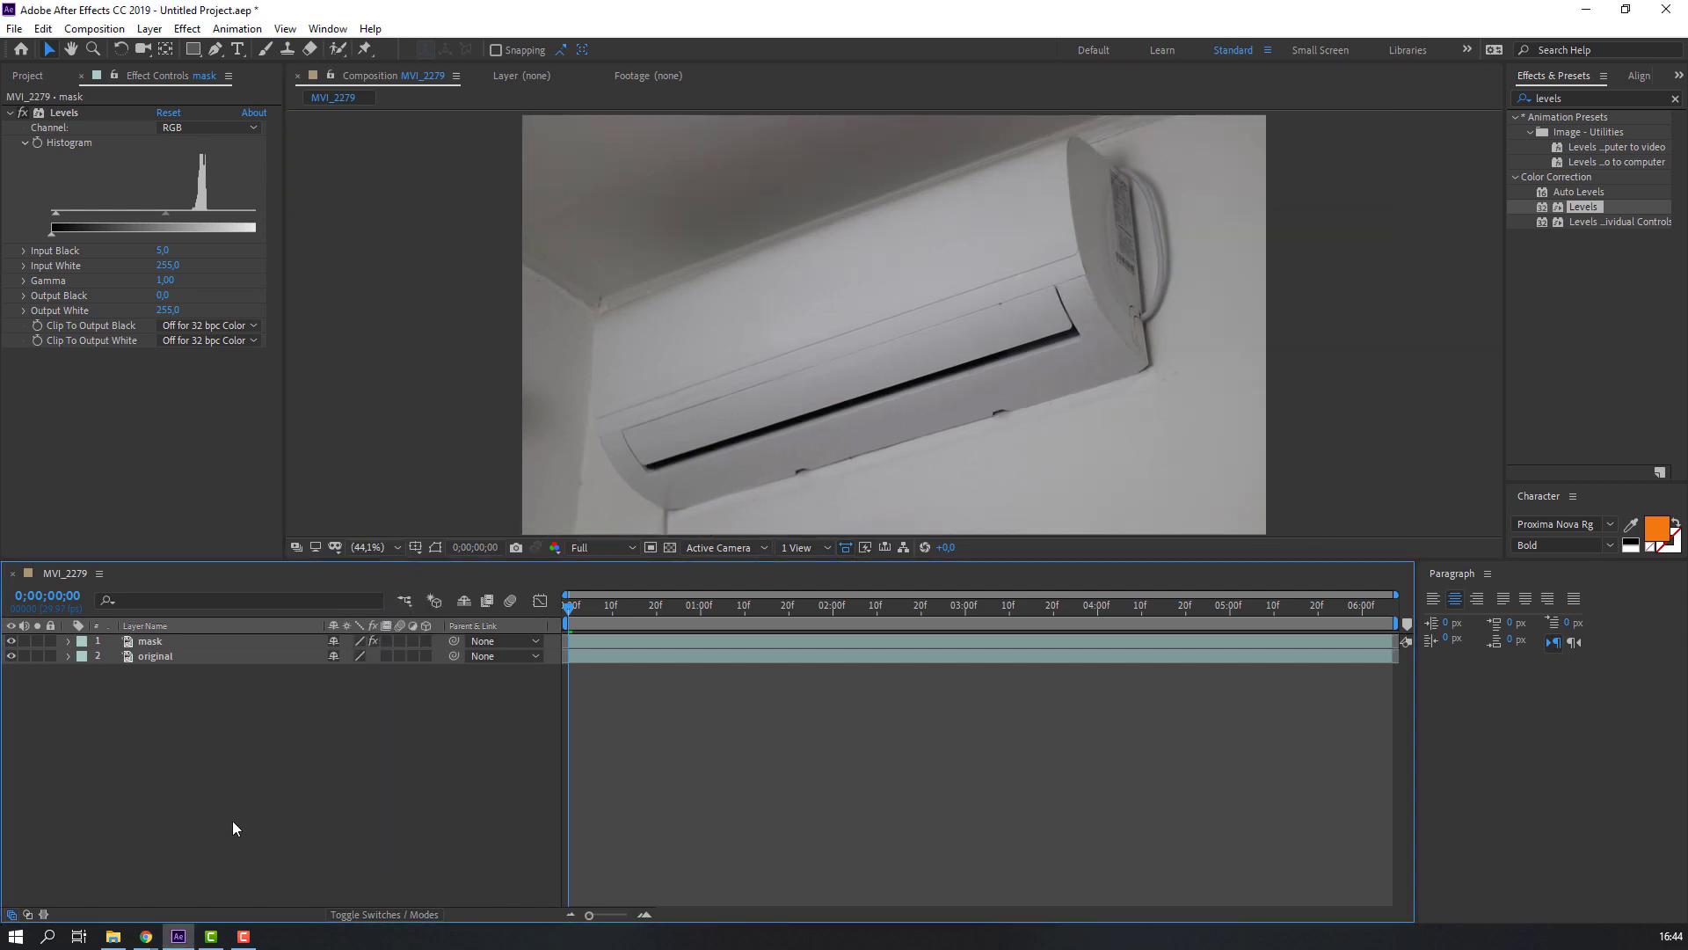
{"action": "key", "text": "space"}
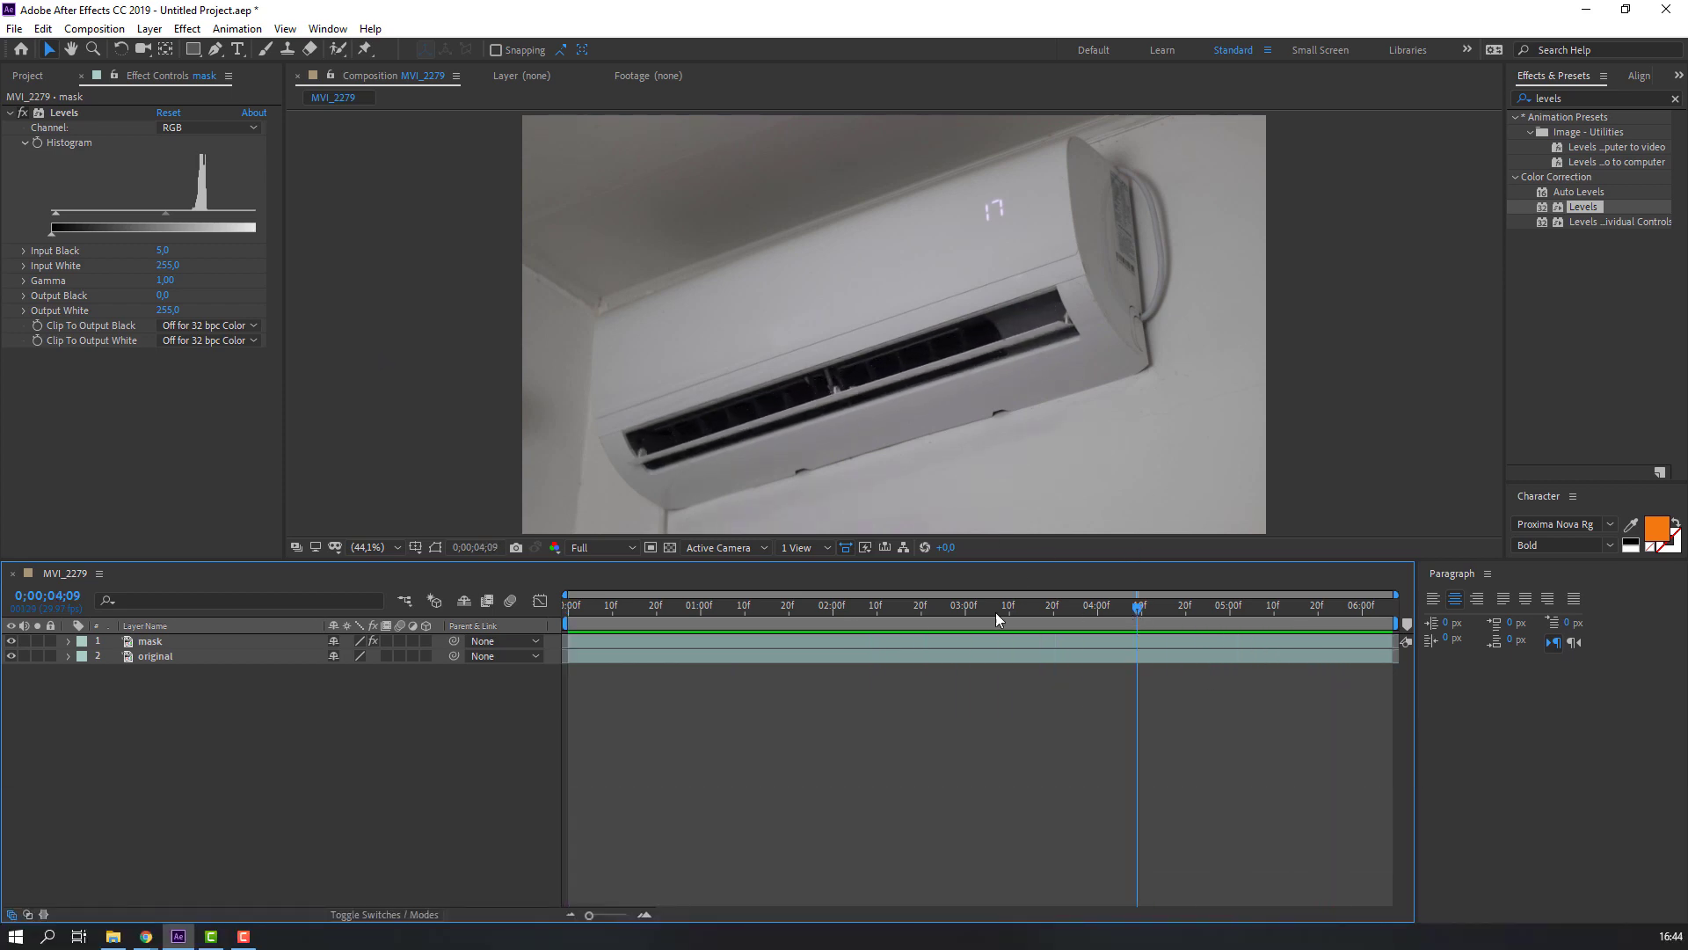
Step: At 0;00;02;10, switch the mask layer's visibility off and on to compare the patched area with the original footage
{"action": "left_click", "coordinate": [876, 606]}
{"action": "key", "text": "slash"}
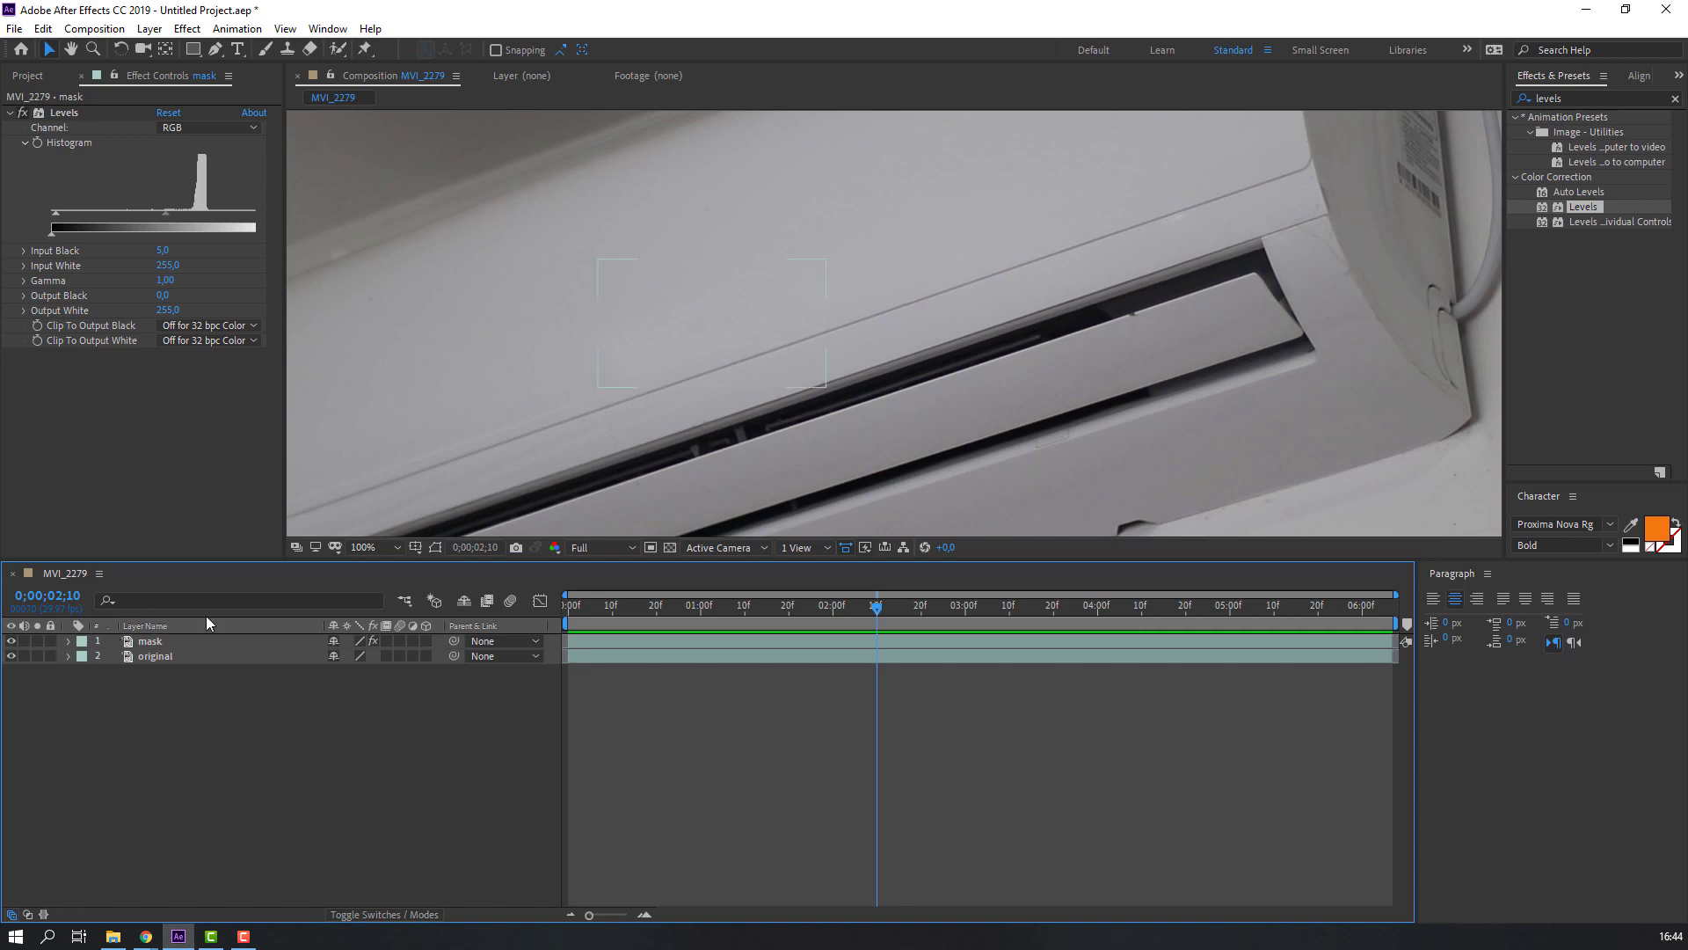
{"action": "left_click", "coordinate": [402, 461]}
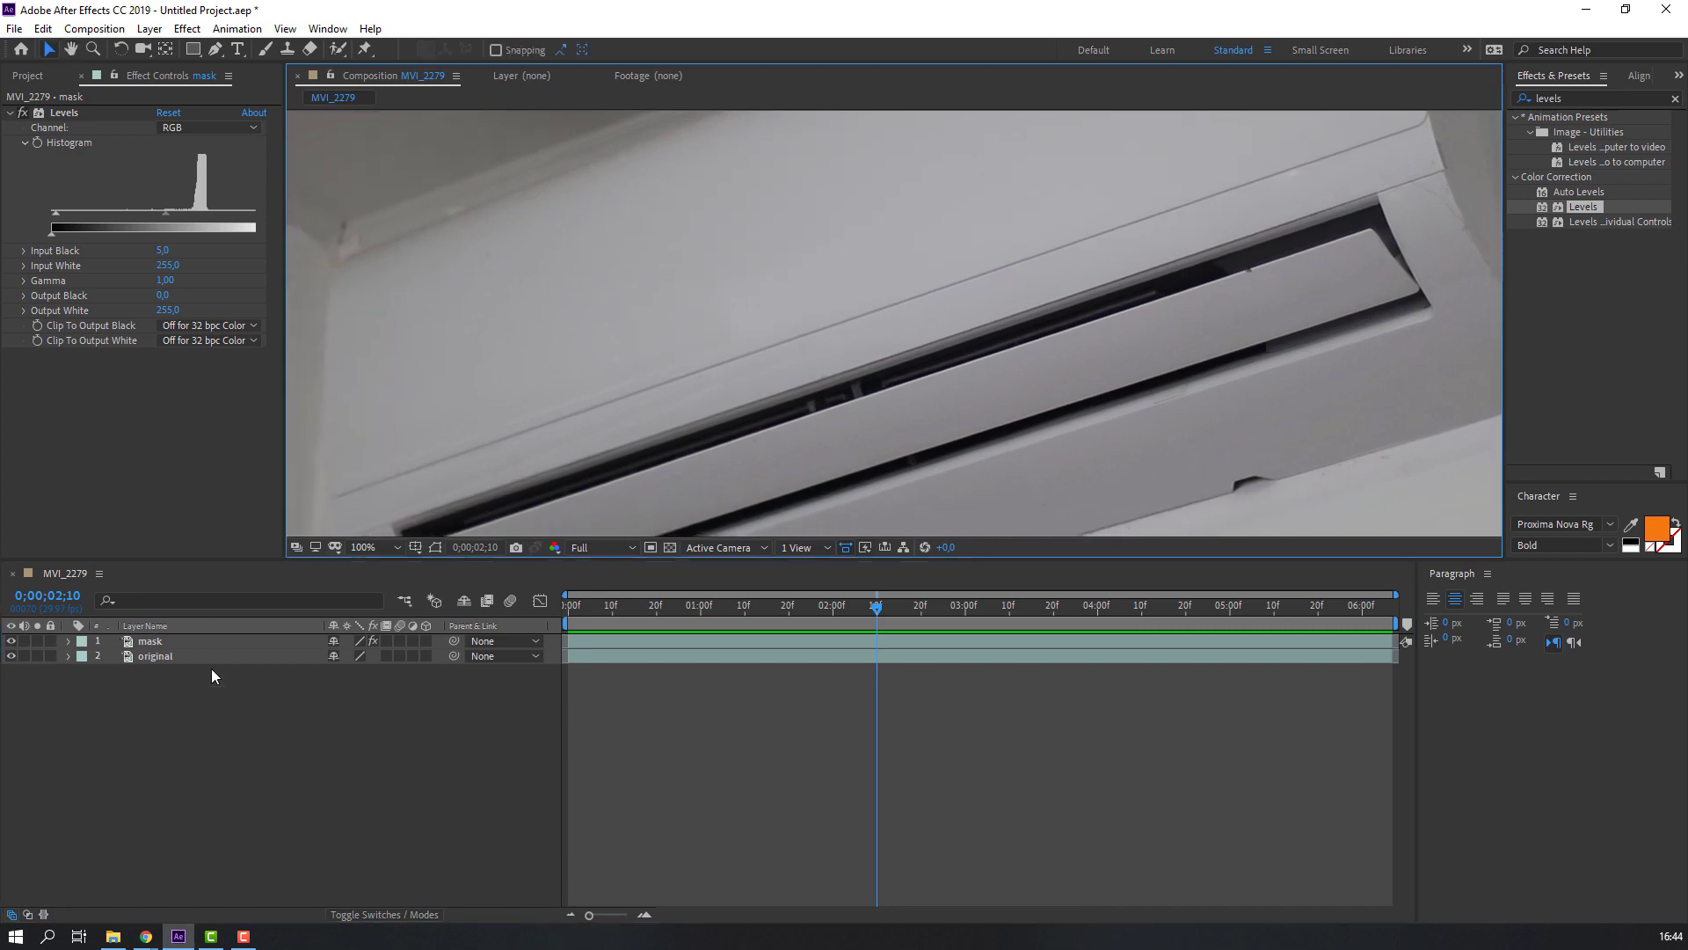
{"action": "left_click", "coordinate": [11, 643]}
{"action": "left_click", "coordinate": [11, 642]}
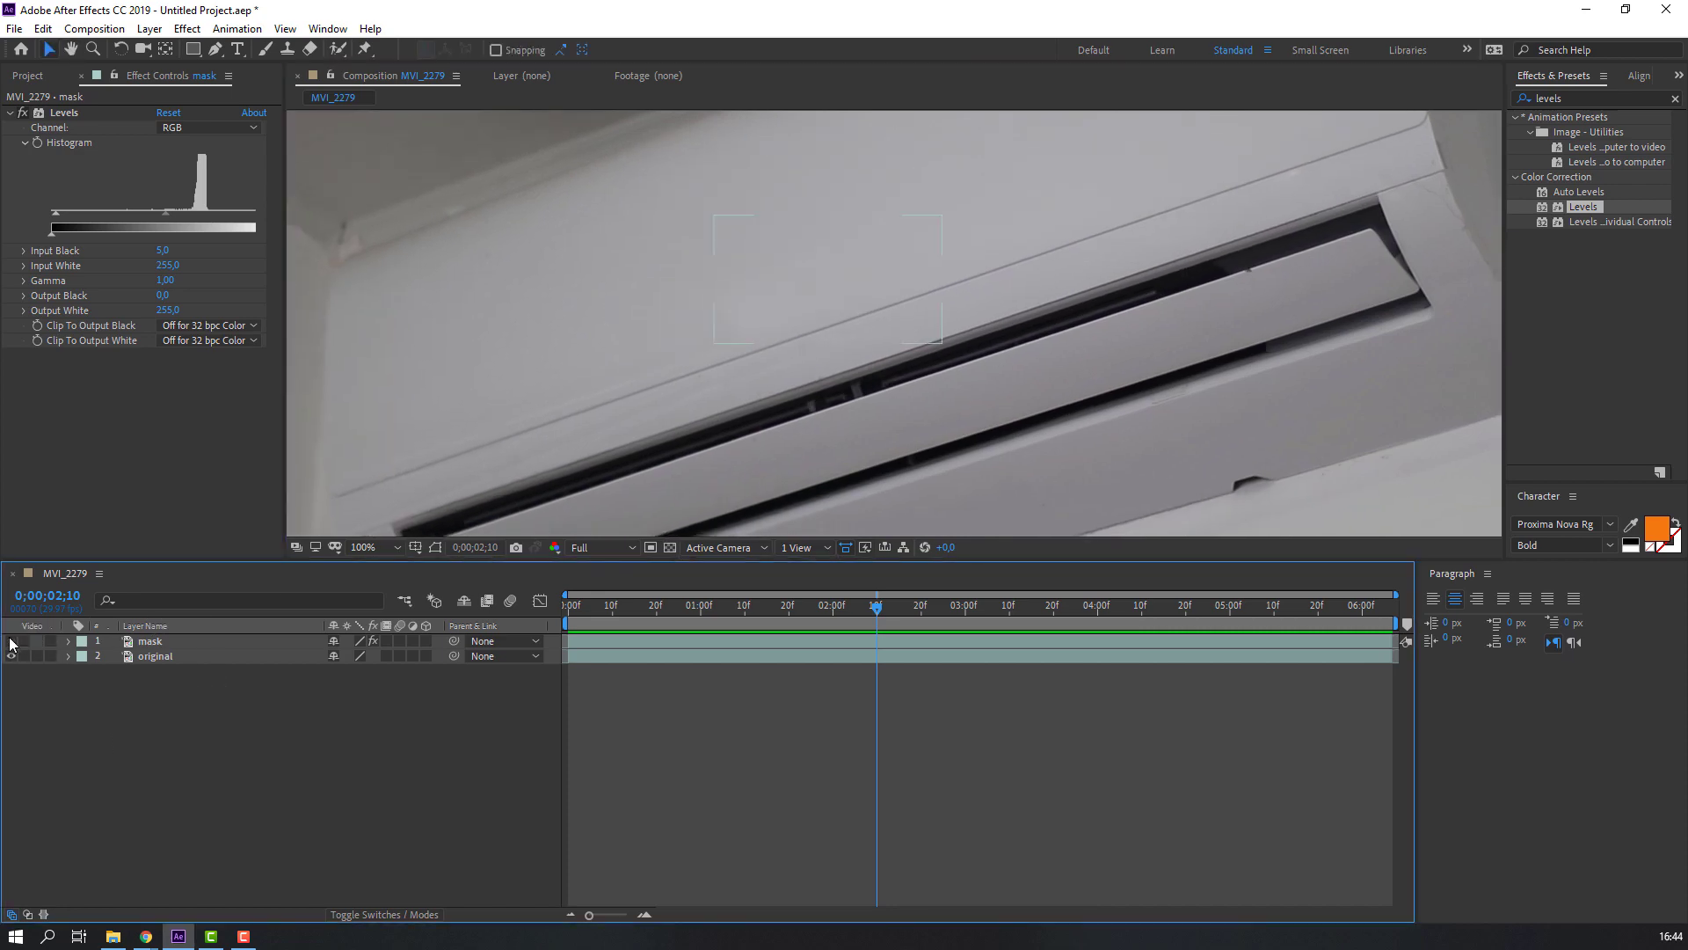
{"action": "key", "text": "shift+slash"}
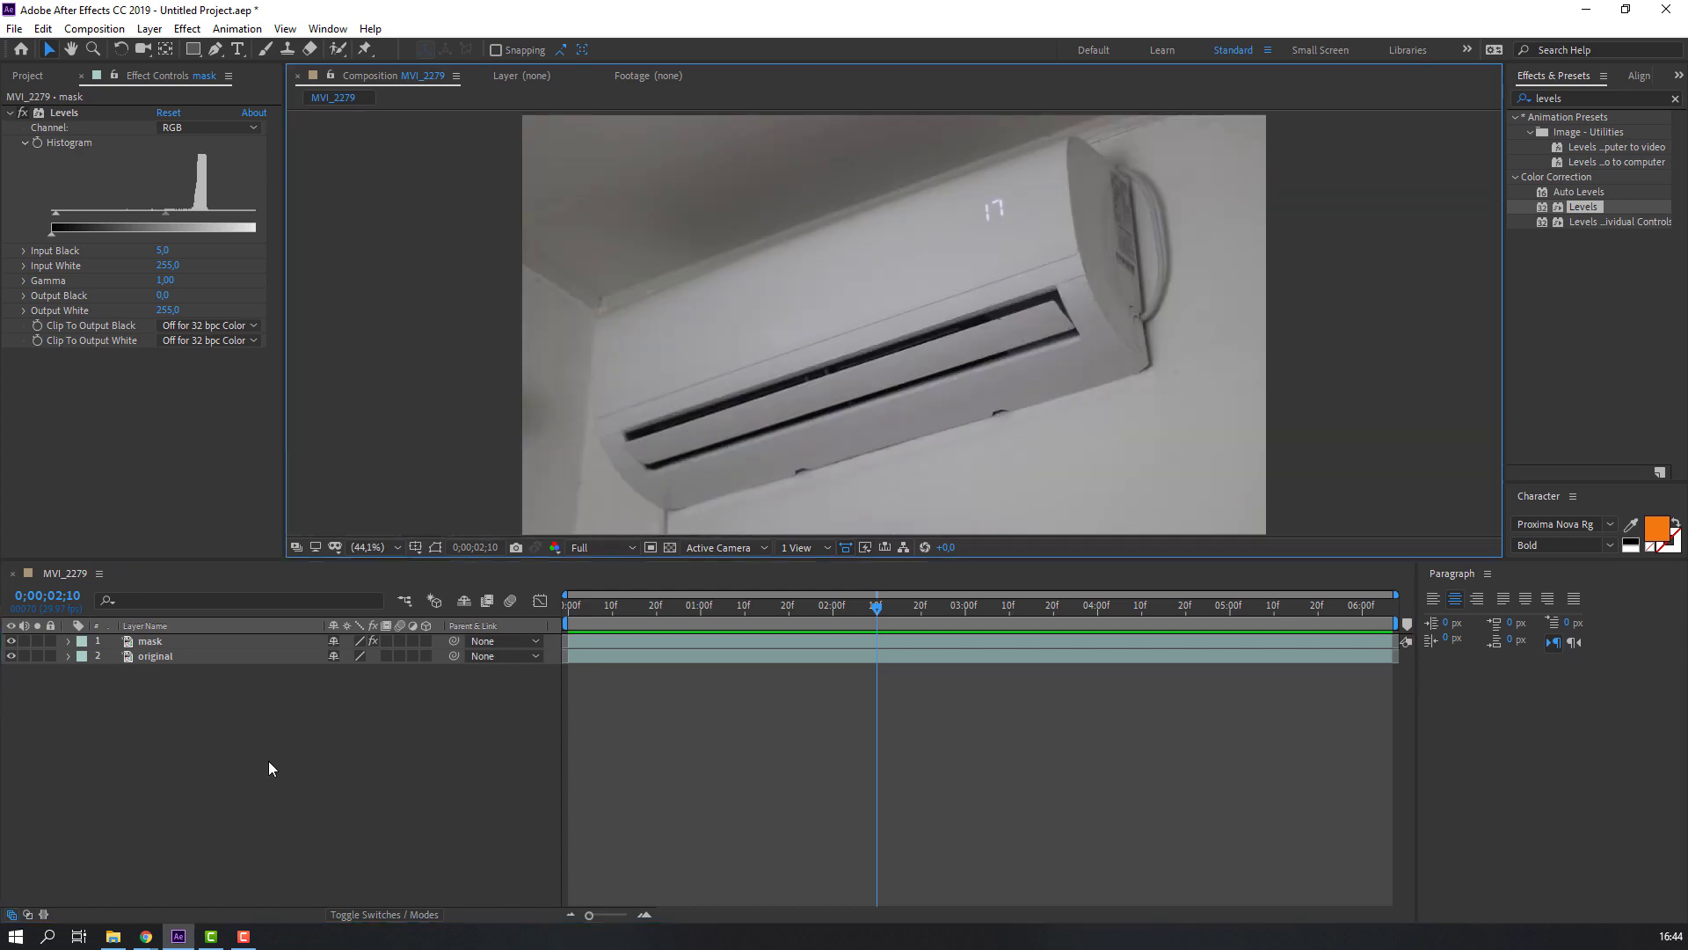